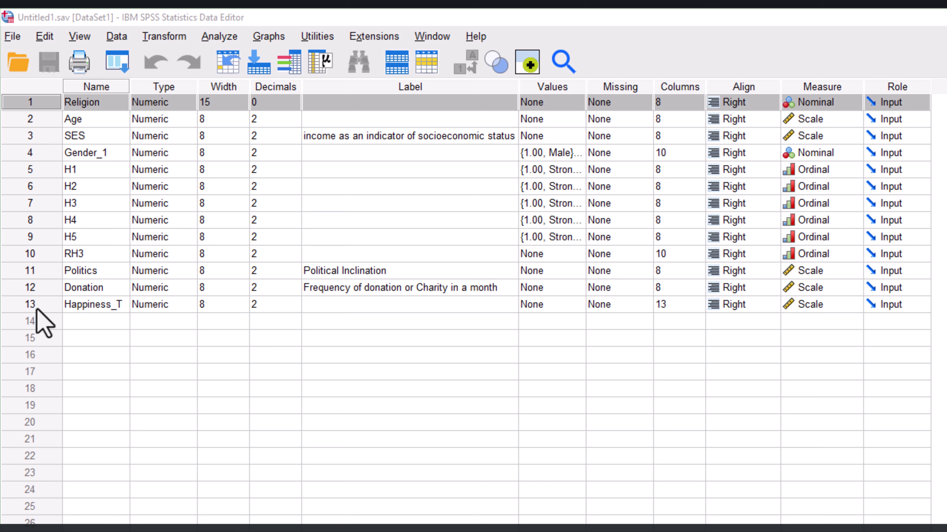
Generate descriptive statistics for the Age variable from the variable list and inspect its Statistics table
mouse_move(37, 104)
mouse_down()
mouse_move(30, 195)
mouse_move(38, 102)
mouse_up()
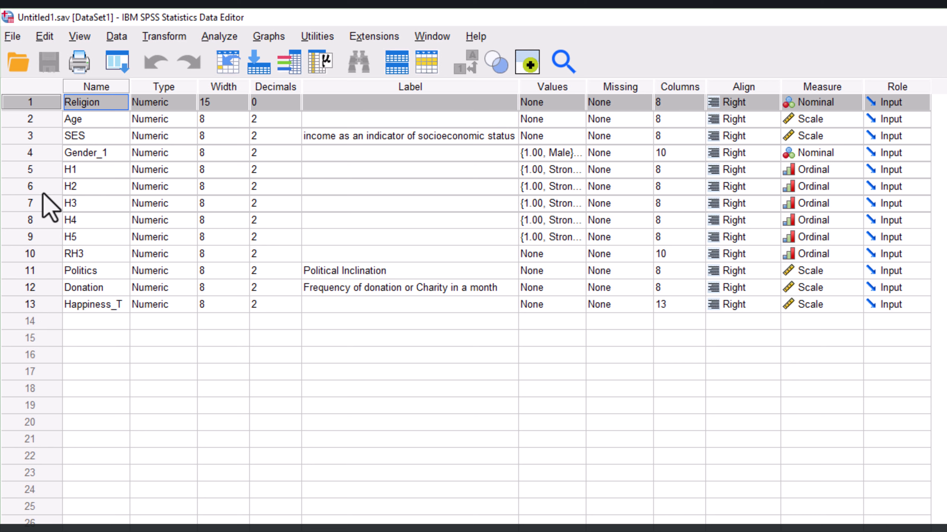
click(35, 122)
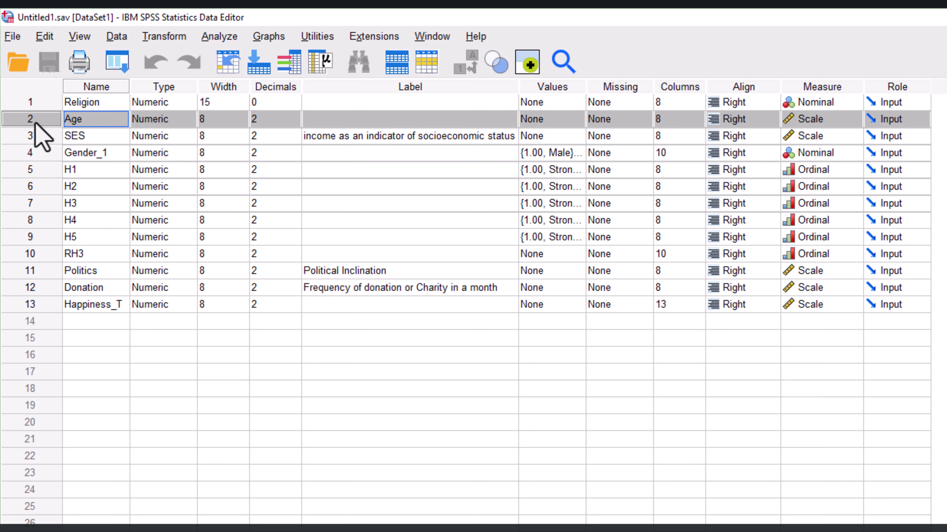
right_click(36, 124)
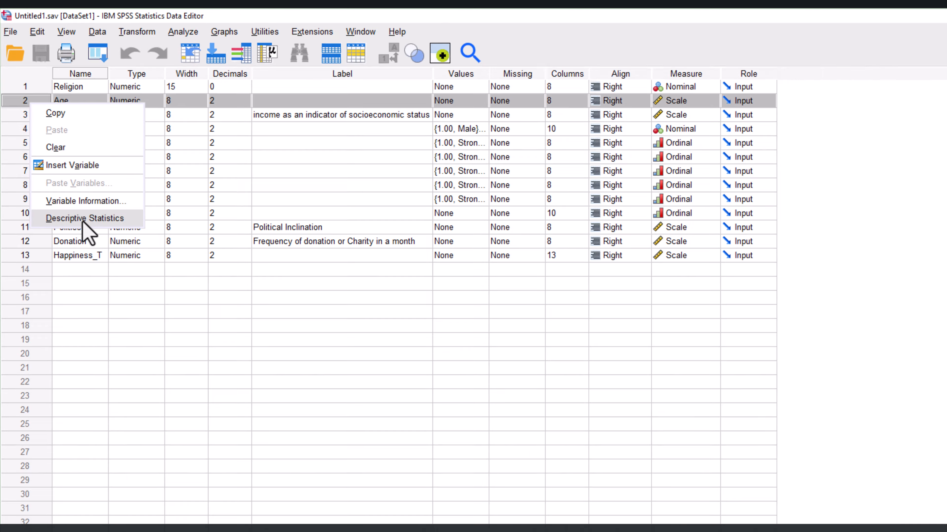
click(101, 259)
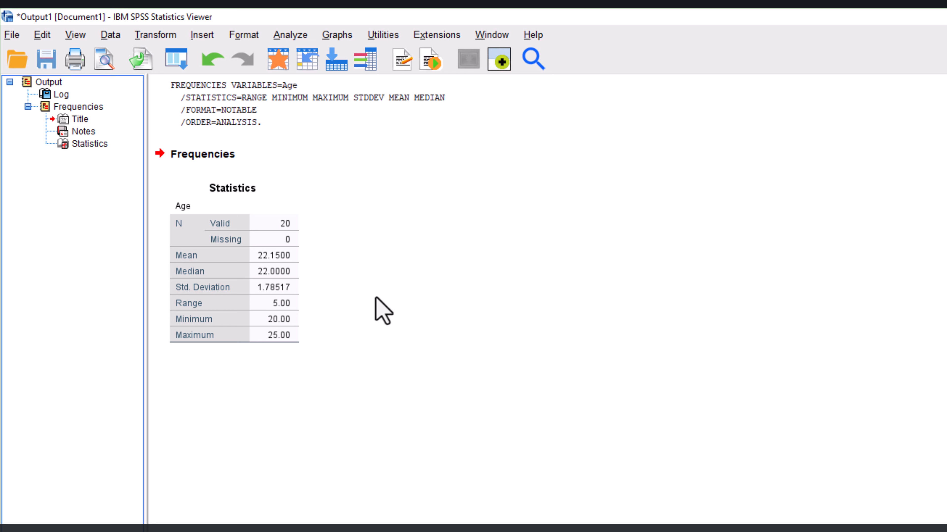
click(232, 220)
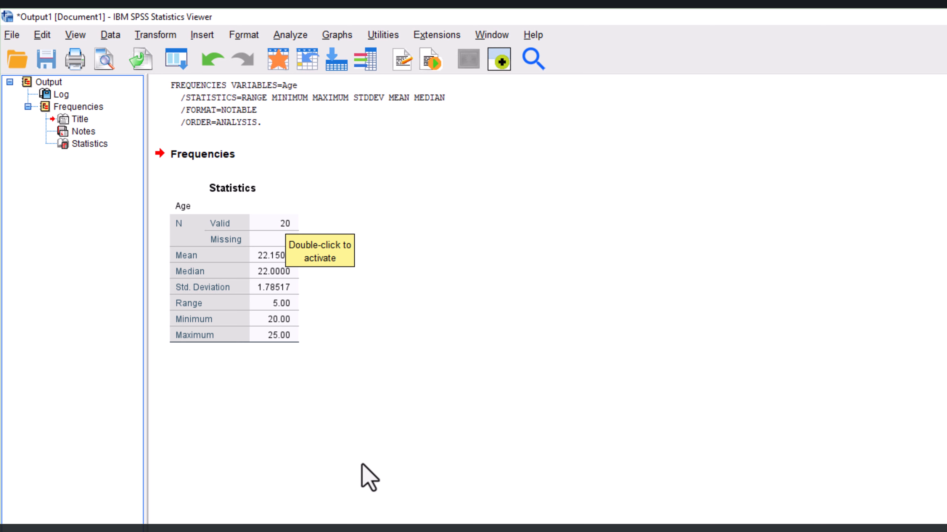
click(276, 320)
click(276, 320)
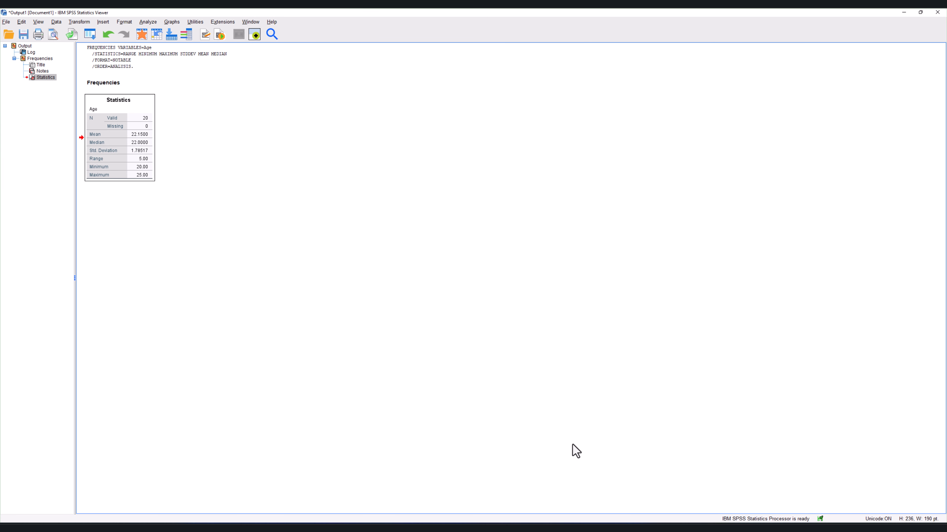
Return to the Untitled1.sav dataset and generate descriptive statistics for the Gender_1 and Politics variables together
mouse_move(531, 528)
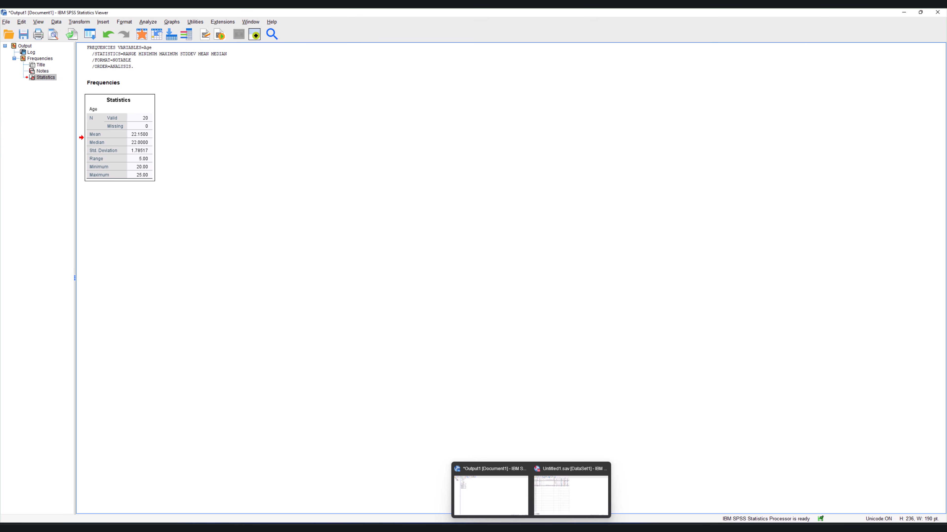
click(570, 499)
click(74, 175)
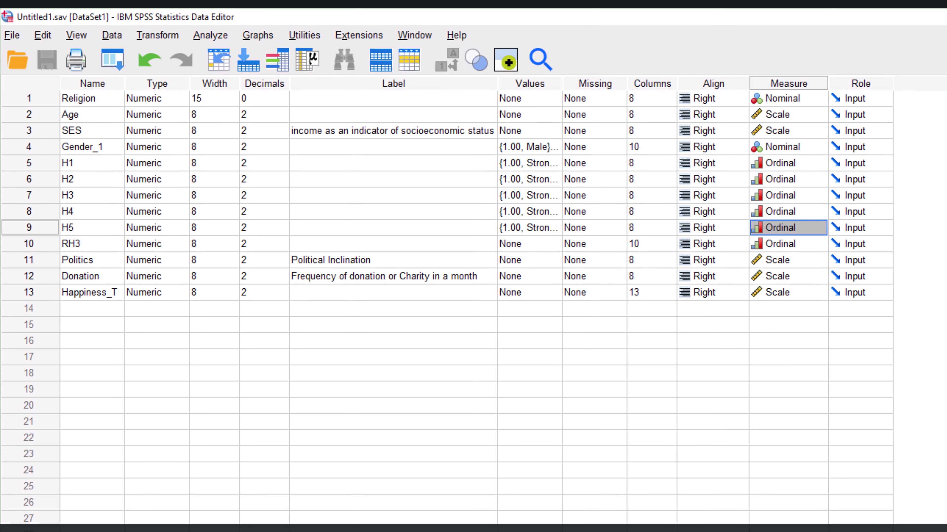
click(26, 151)
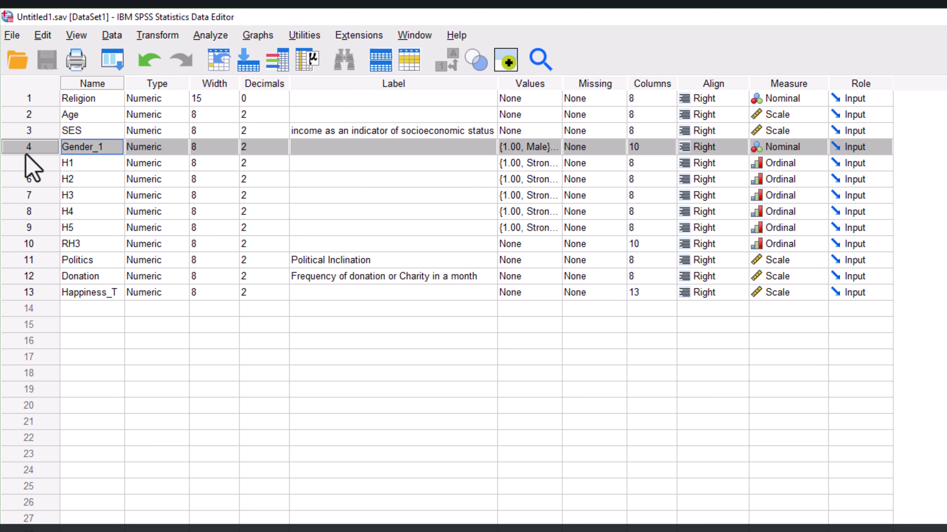
ctrl+click(39, 282)
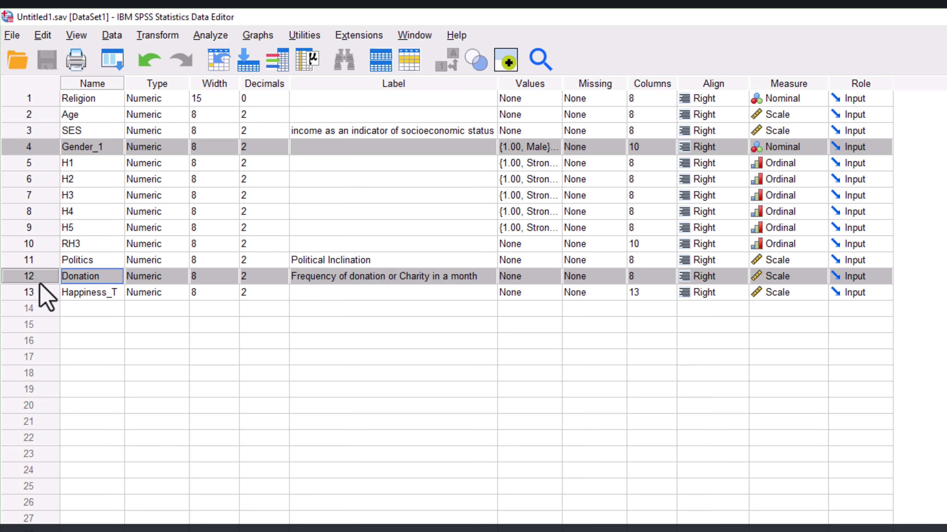
ctrl+click(36, 261)
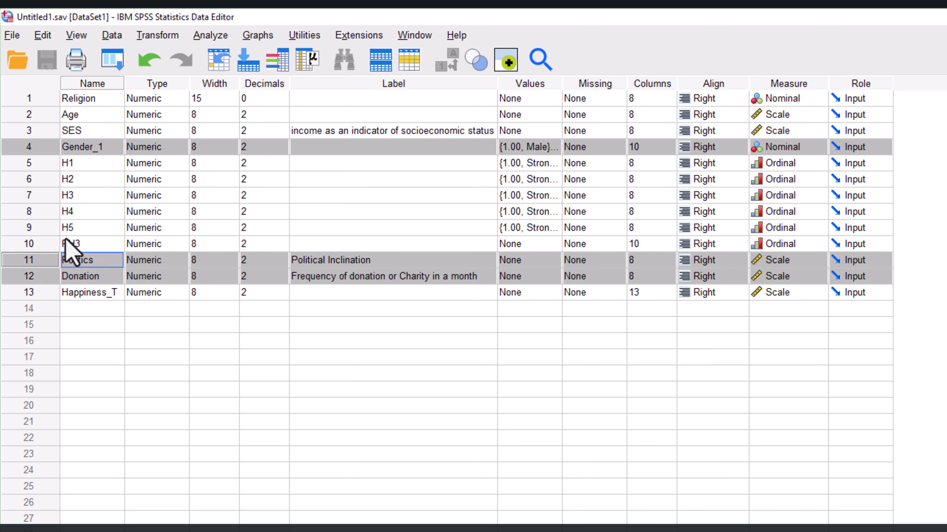
ctrl+click(43, 201)
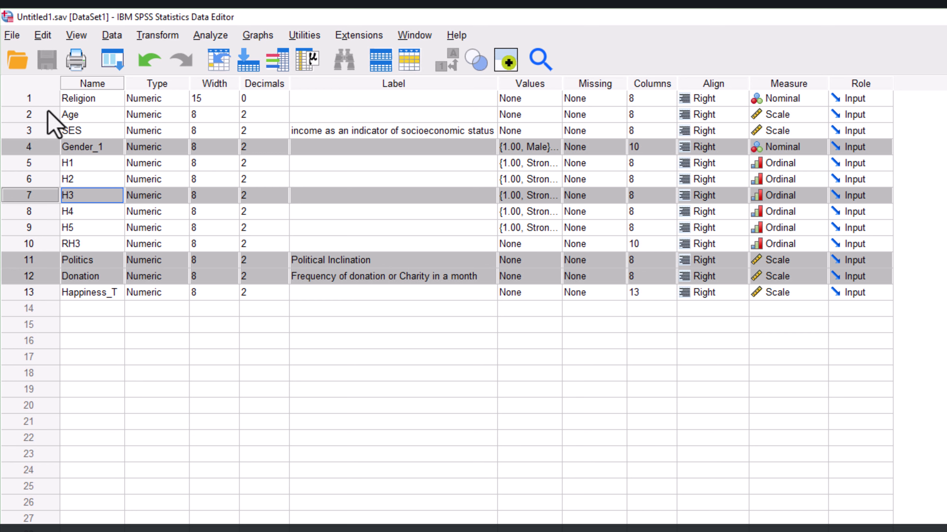
ctrl+click(39, 112)
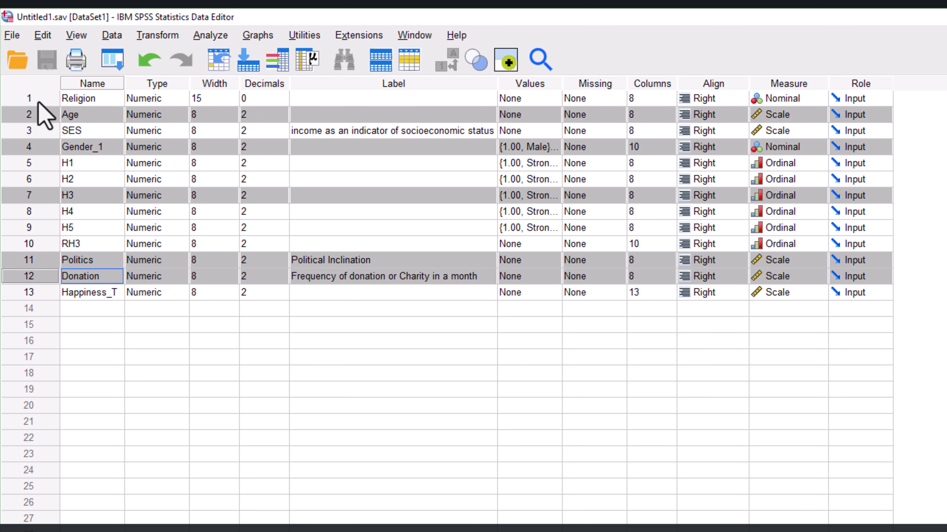
ctrl+click(32, 123)
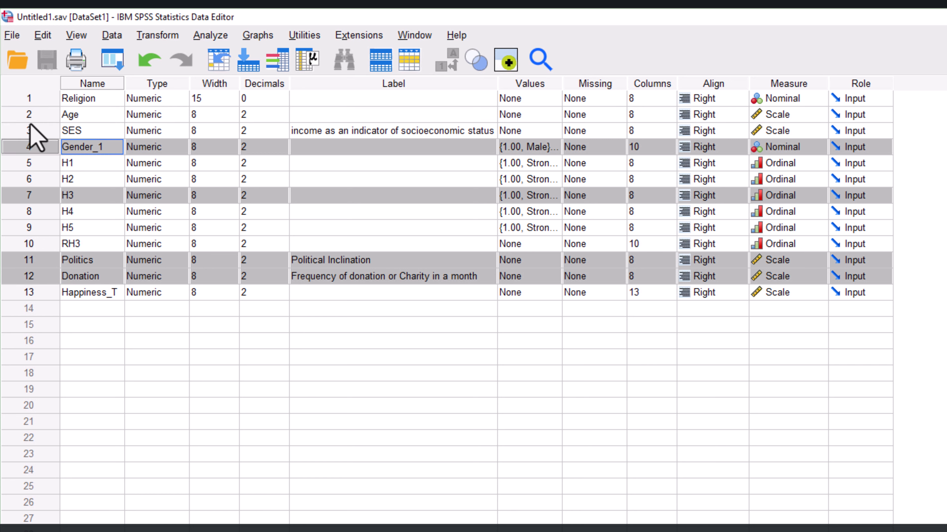
ctrl+click(38, 198)
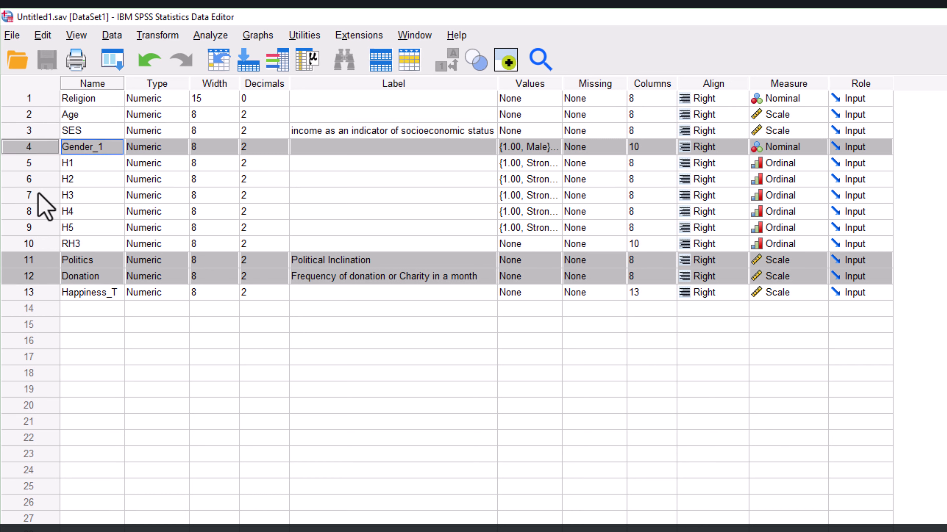
ctrl+click(37, 279)
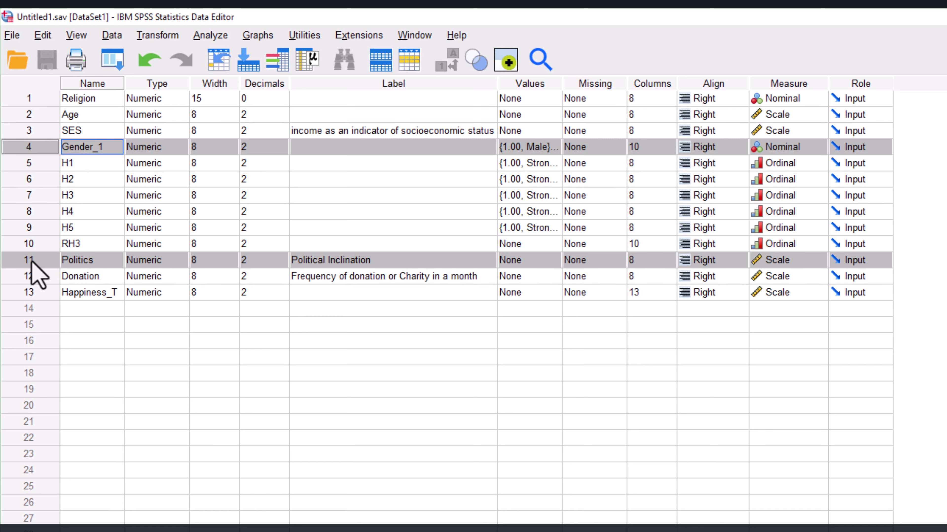
right_click(37, 275)
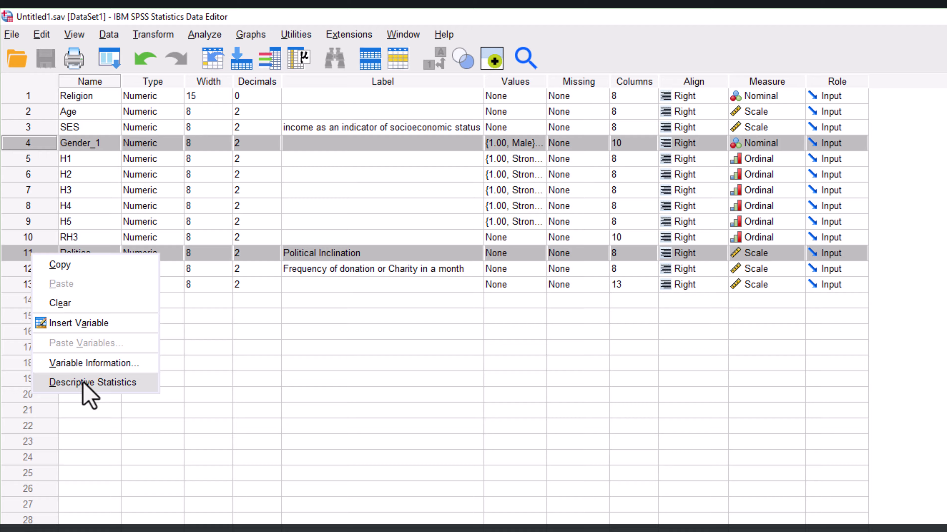
click(85, 393)
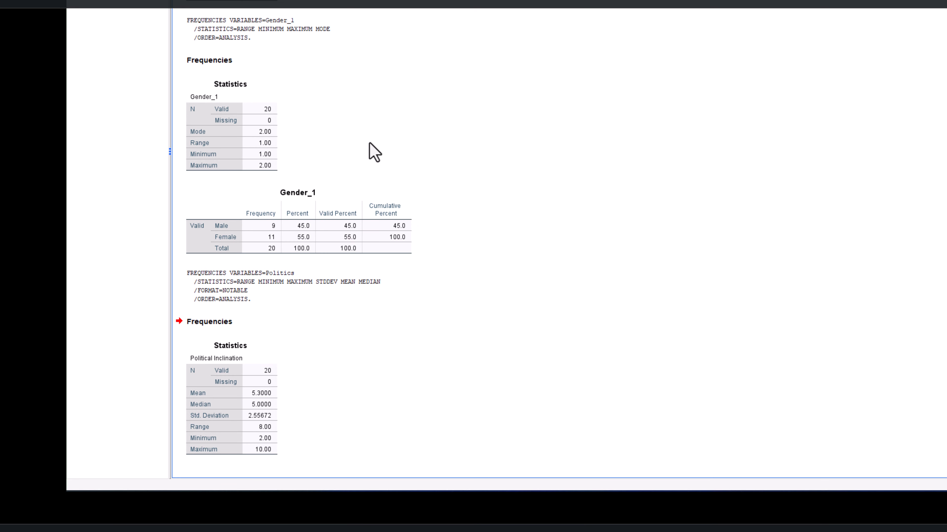
Examine the Statistics tables for Age, Gender_1 and Political Inclination, and the Gender_1 frequency table
click(215, 136)
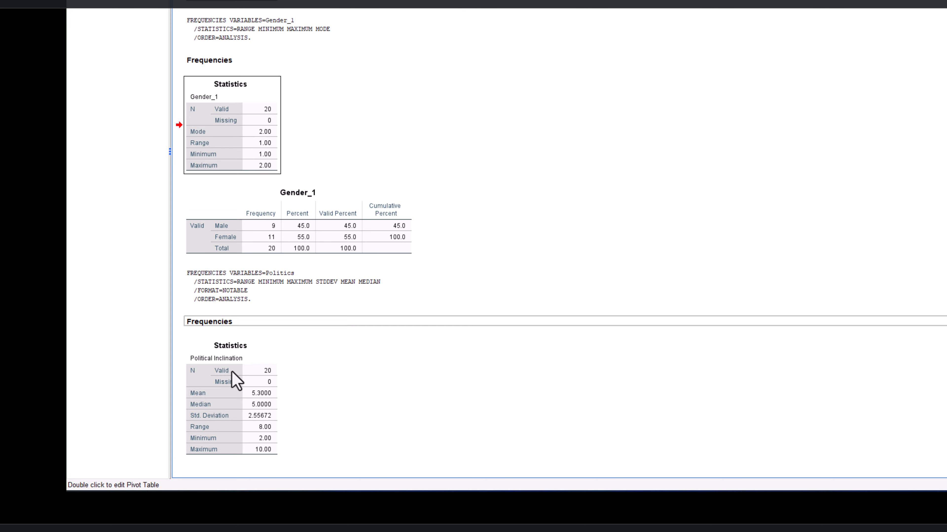
click(231, 387)
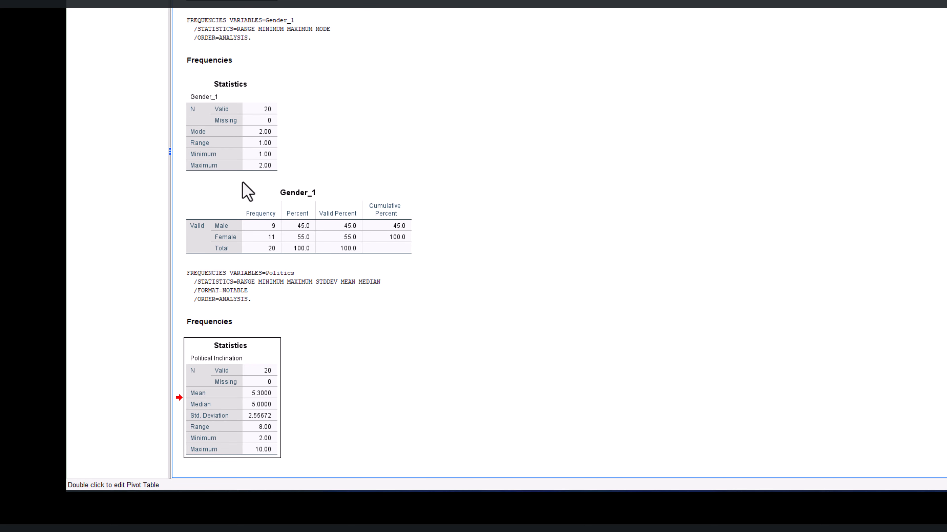
click(246, 154)
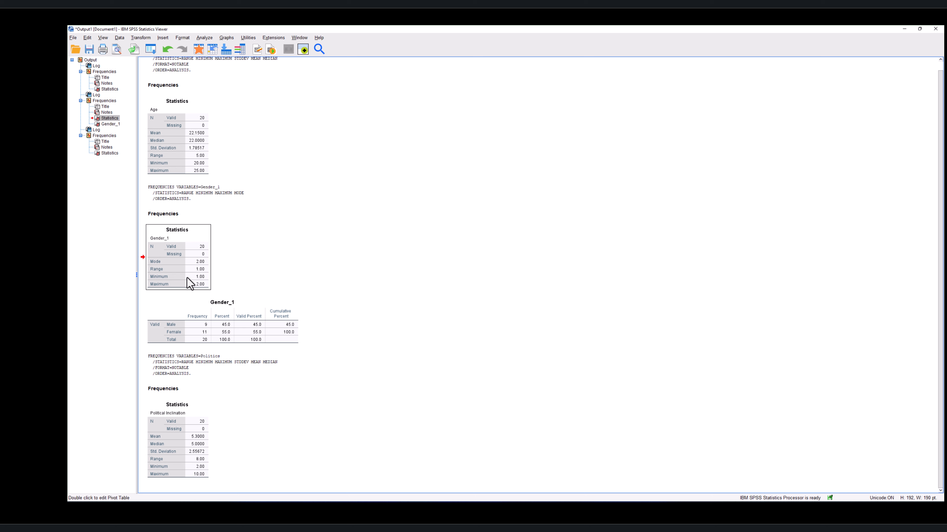
click(195, 146)
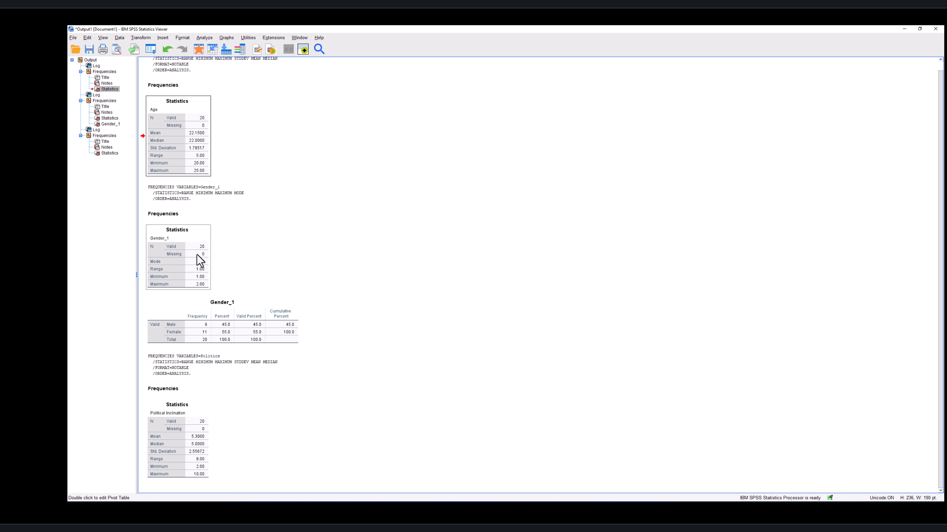
click(196, 269)
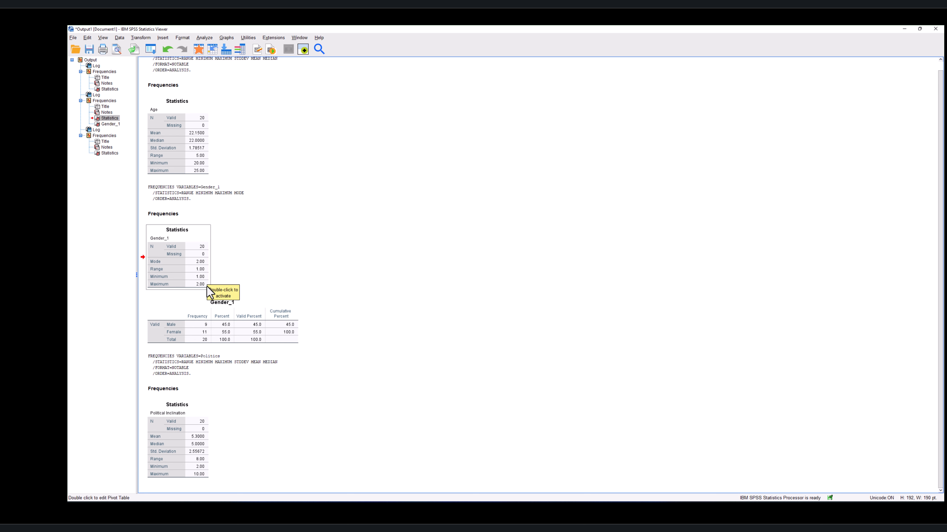
click(263, 331)
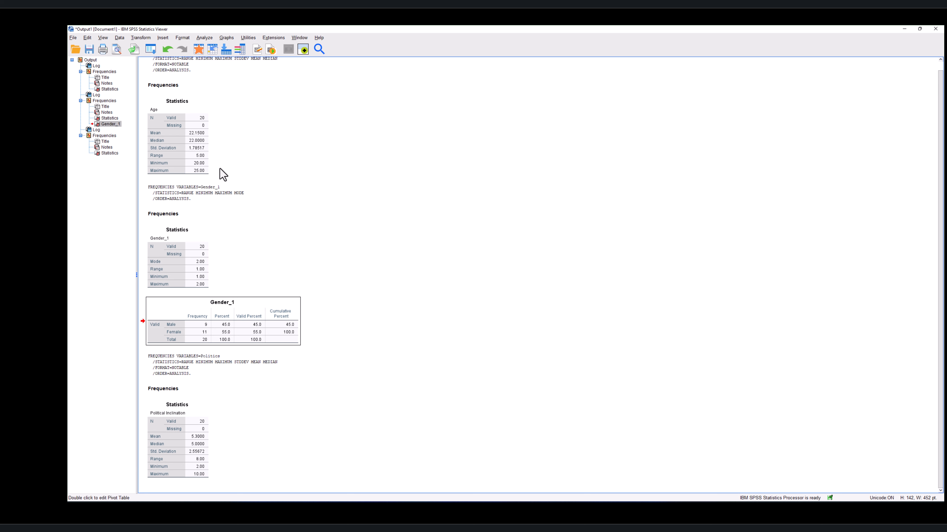
click(169, 138)
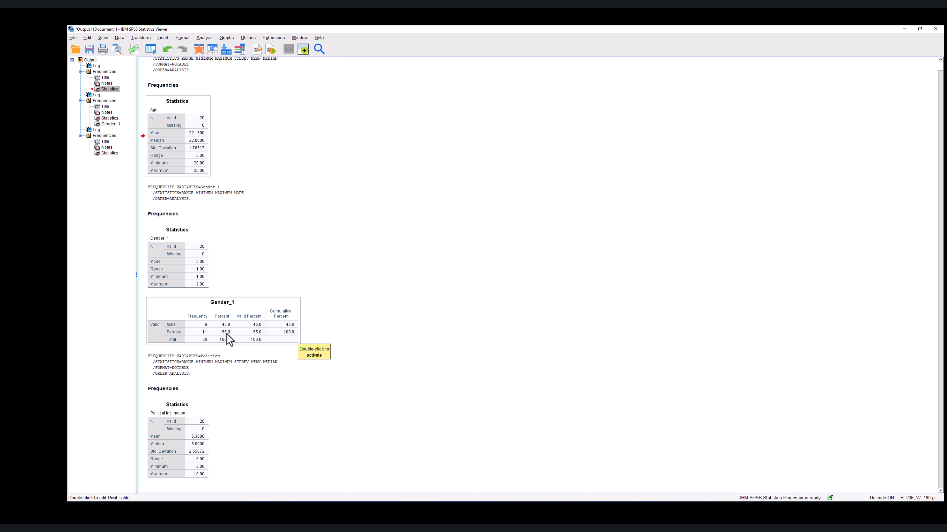
click(201, 411)
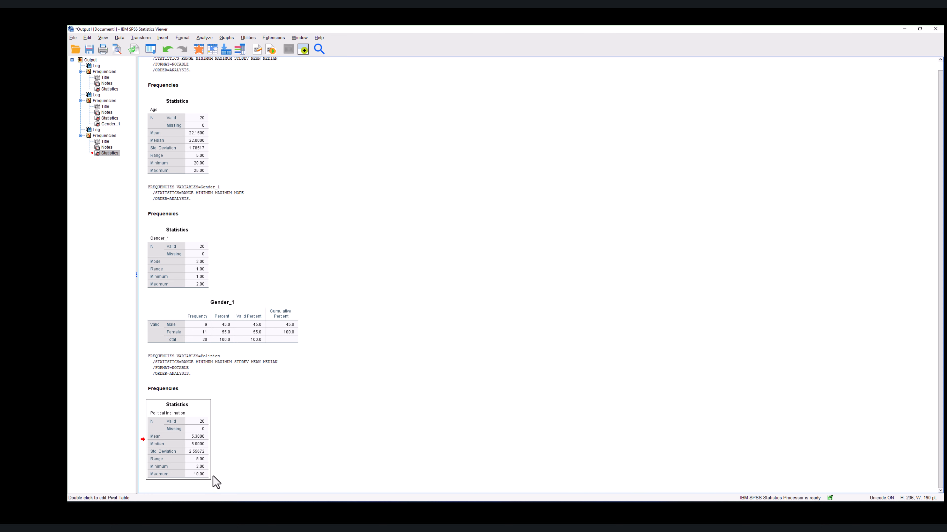
Return to the Untitled1.sav dataset and add Religion, Age and the income variable to a Frequencies analysis
mouse_move(559, 528)
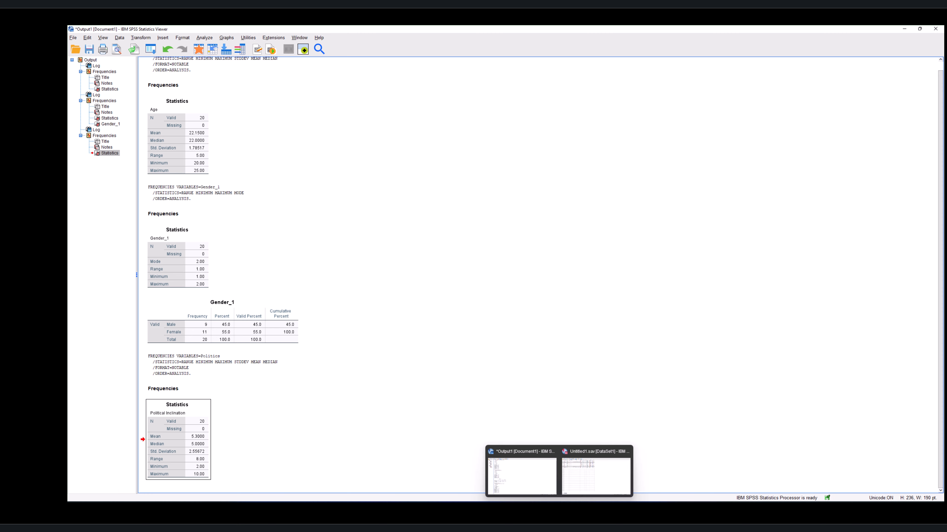
click(576, 500)
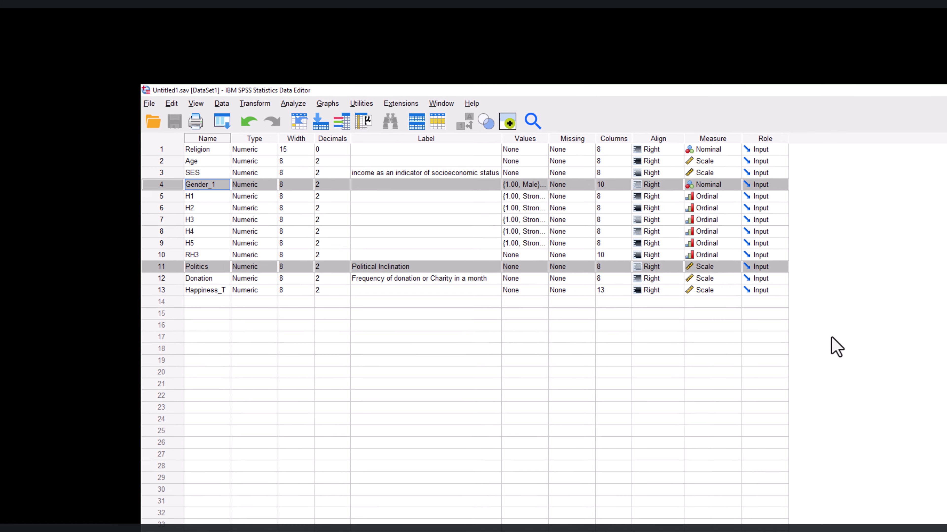
click(301, 108)
mouse_move(316, 150)
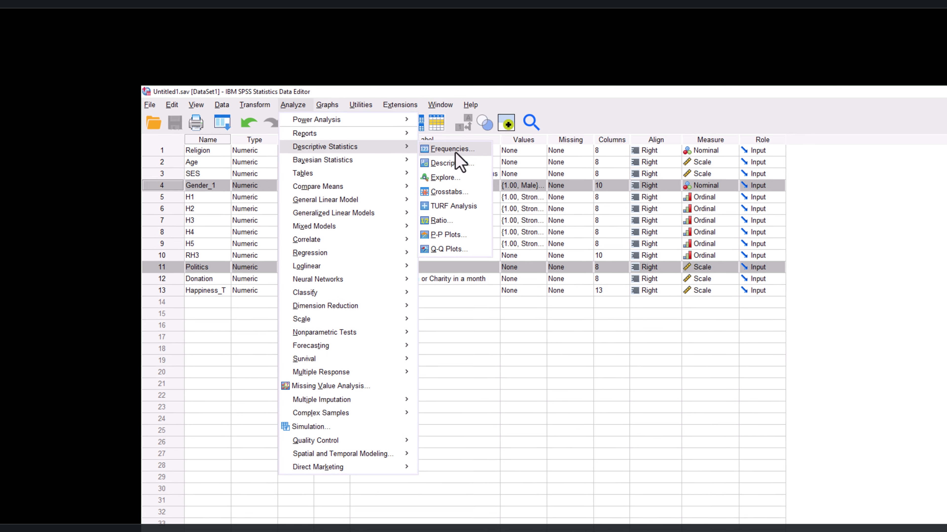
click(467, 156)
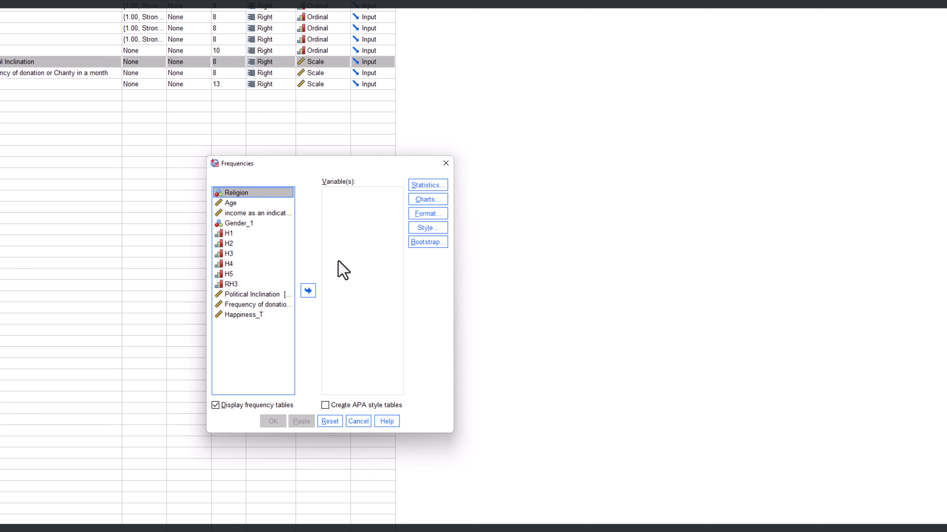
drag(234, 193, 340, 228)
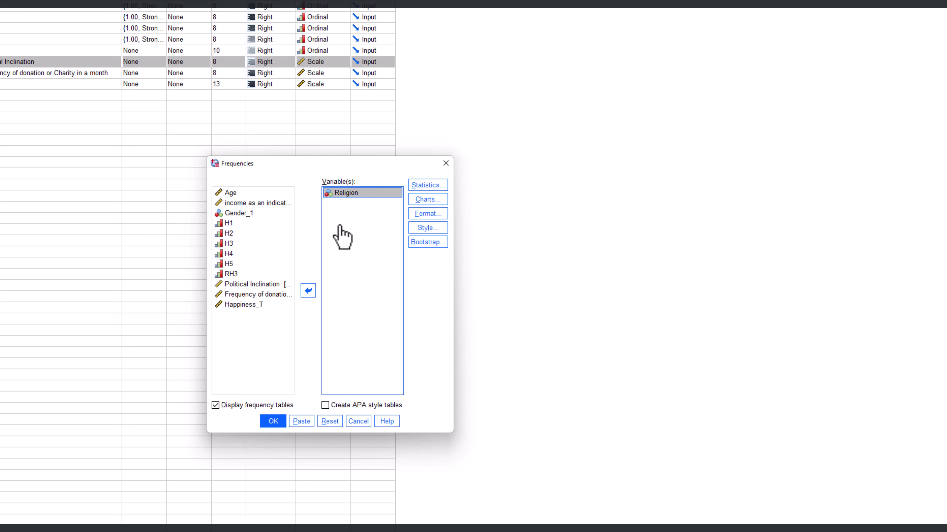
double_click(229, 194)
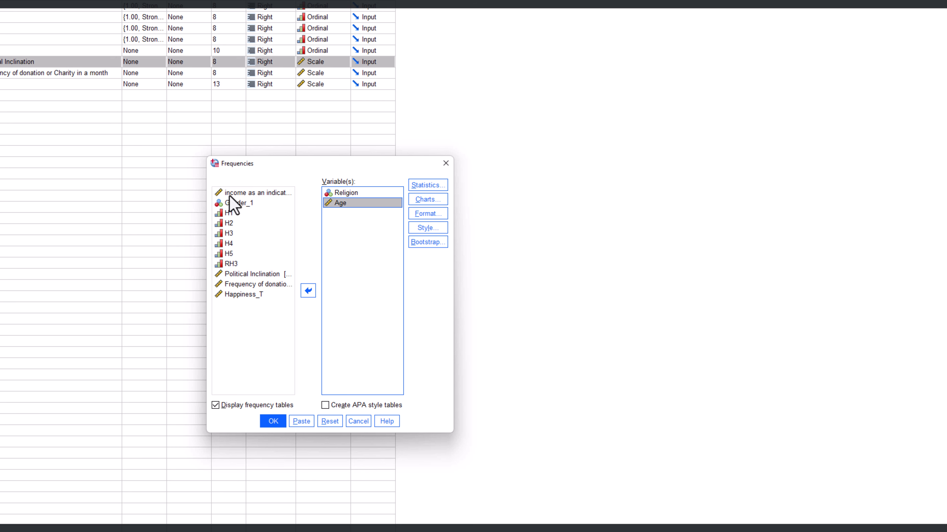
click(230, 195)
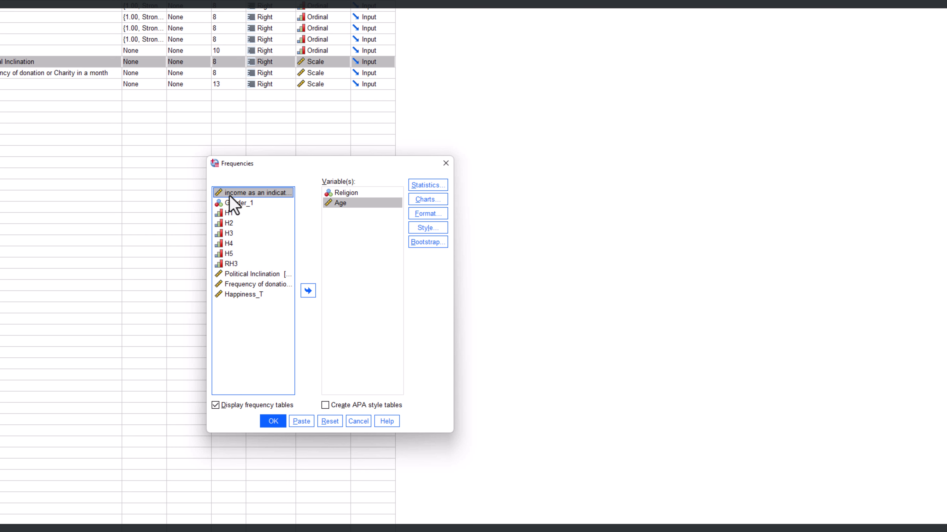
click(313, 290)
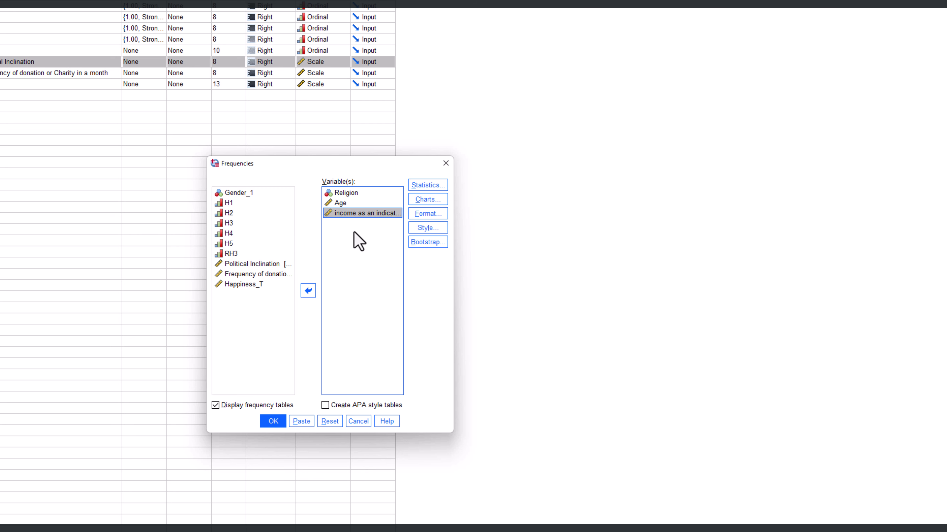
Add Political Inclination, Frequency of donation, Happiness_T and Gender_1 to the Frequencies analysis variables
click(242, 265)
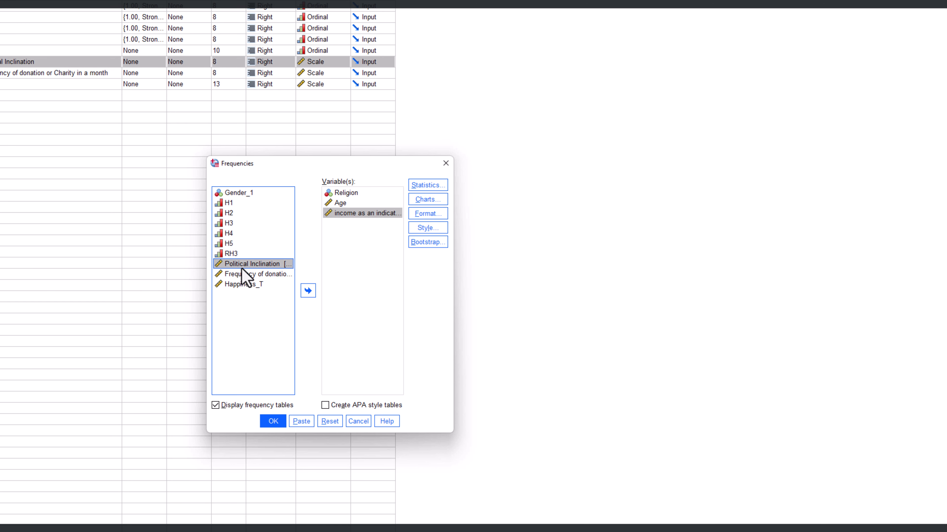
shift+click(241, 273)
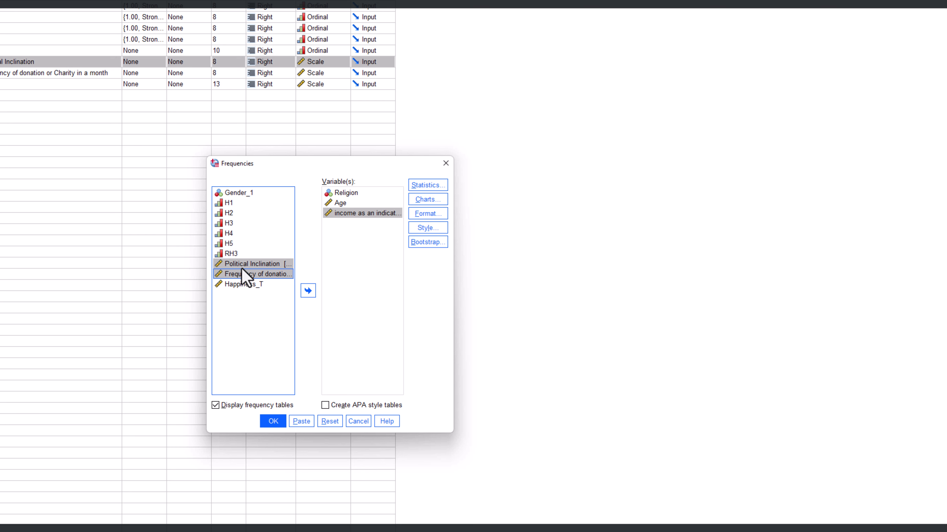
key(shift+Down)
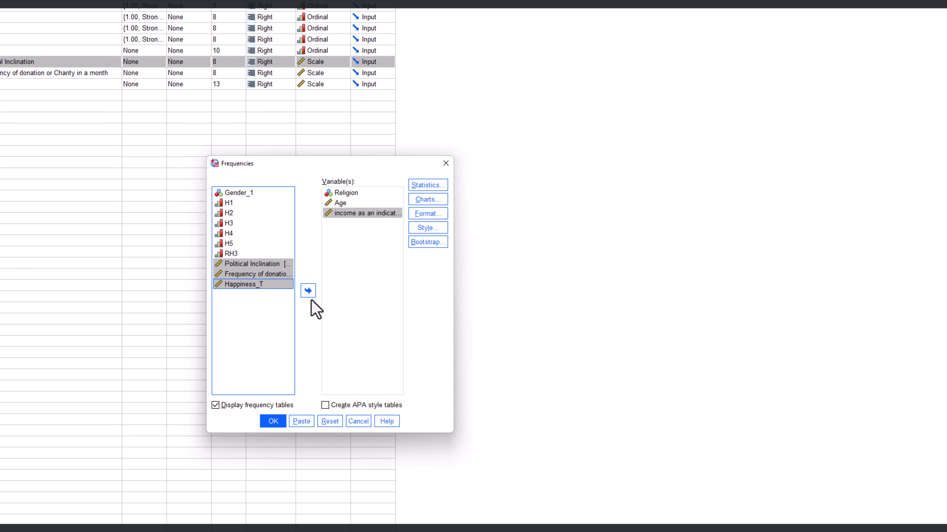
click(307, 290)
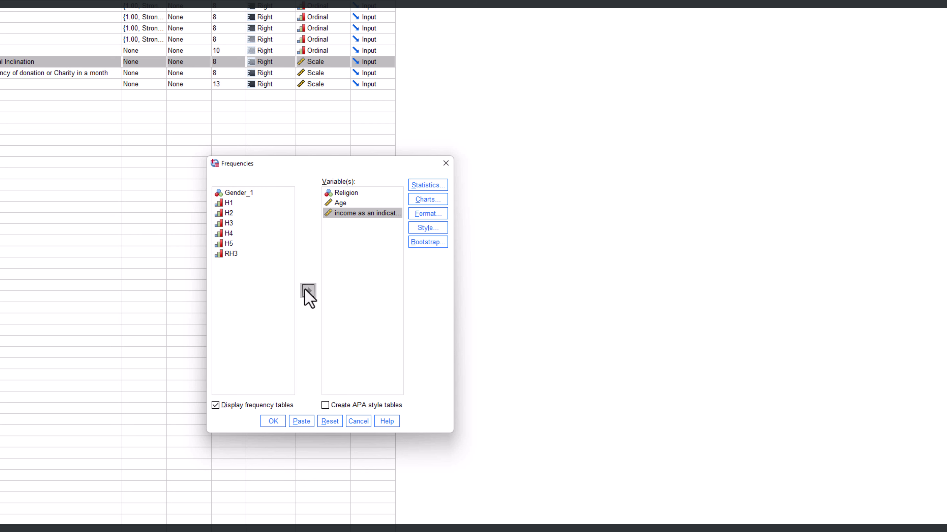
click(229, 193)
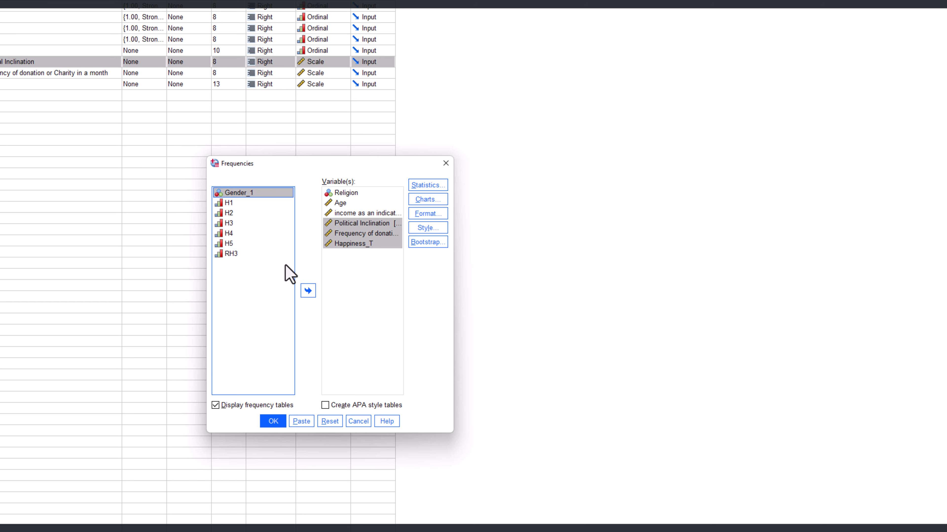
click(308, 291)
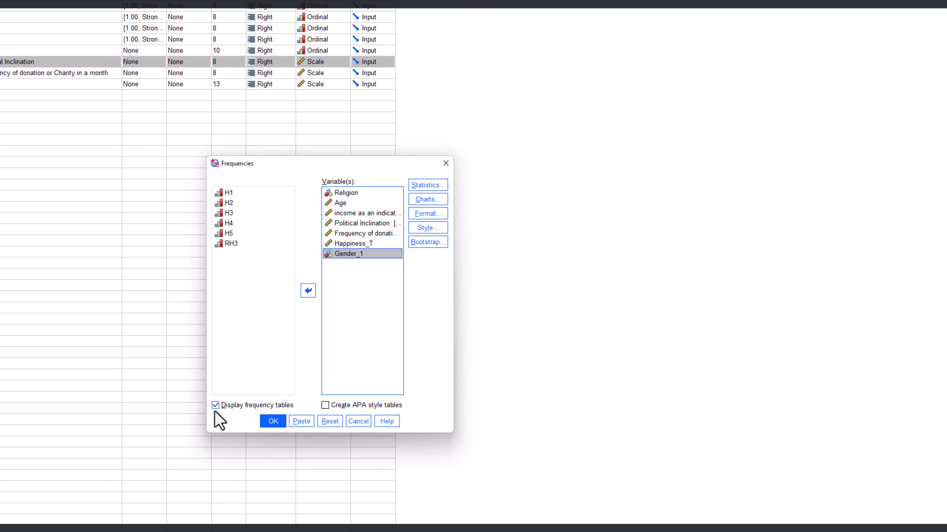
Include the mean among the statistics of the Frequencies analysis
click(434, 195)
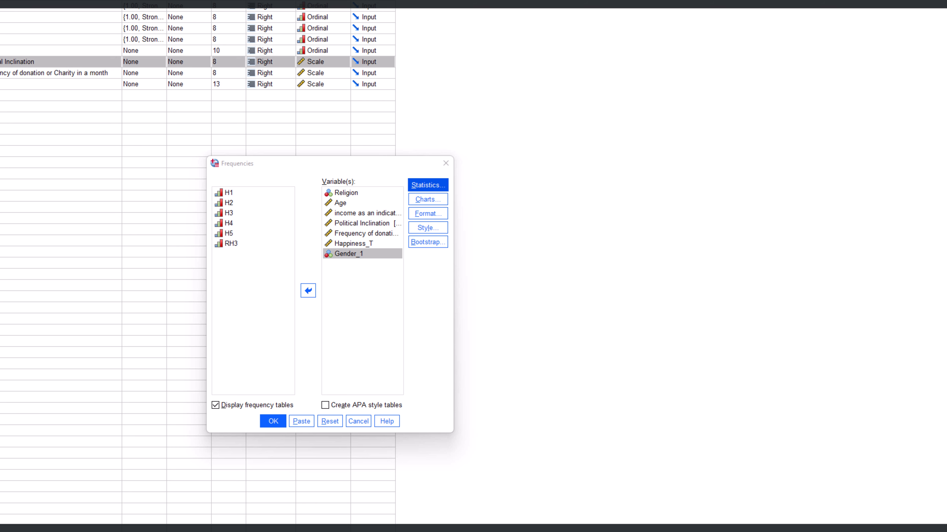
drag(864, 158, 379, 211)
click(416, 228)
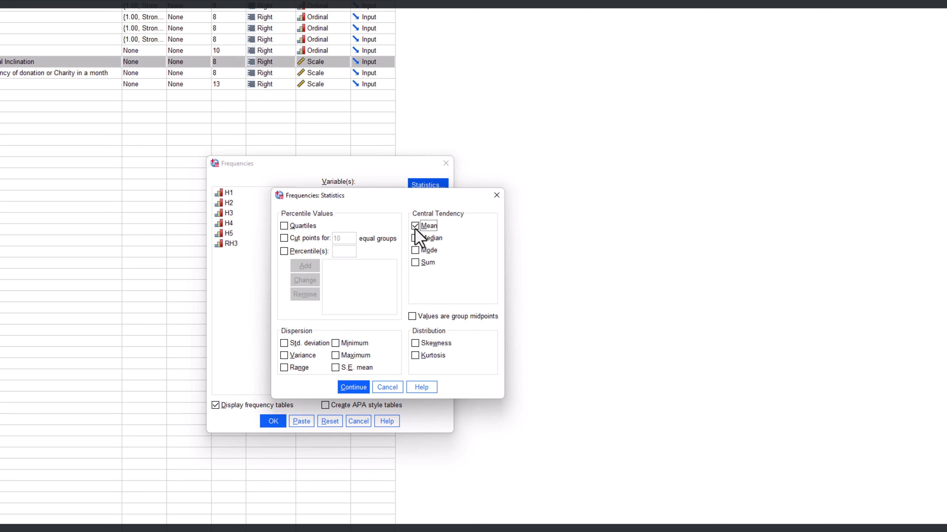
click(415, 238)
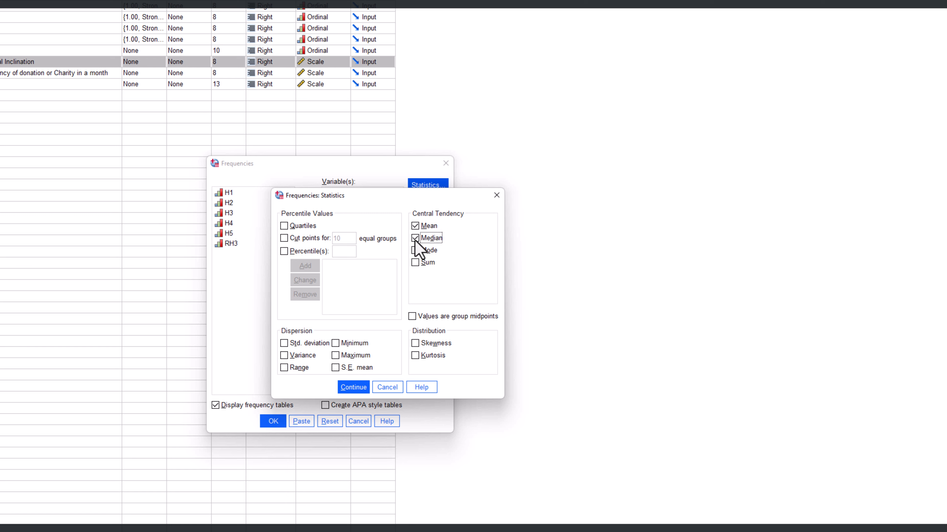
click(415, 250)
click(415, 249)
click(415, 239)
Include standard deviation, minimum and maximum in the statistics and run the Frequencies analysis
click(285, 344)
click(336, 343)
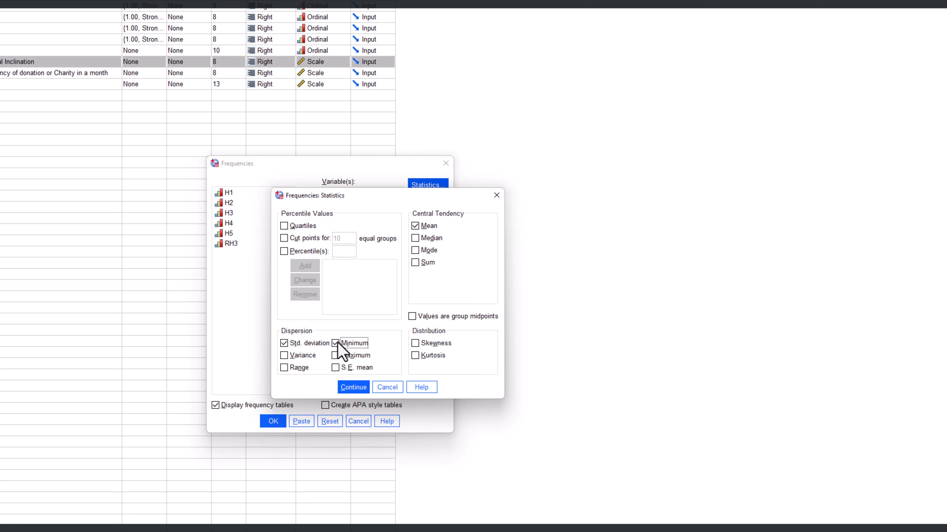
click(337, 356)
click(358, 388)
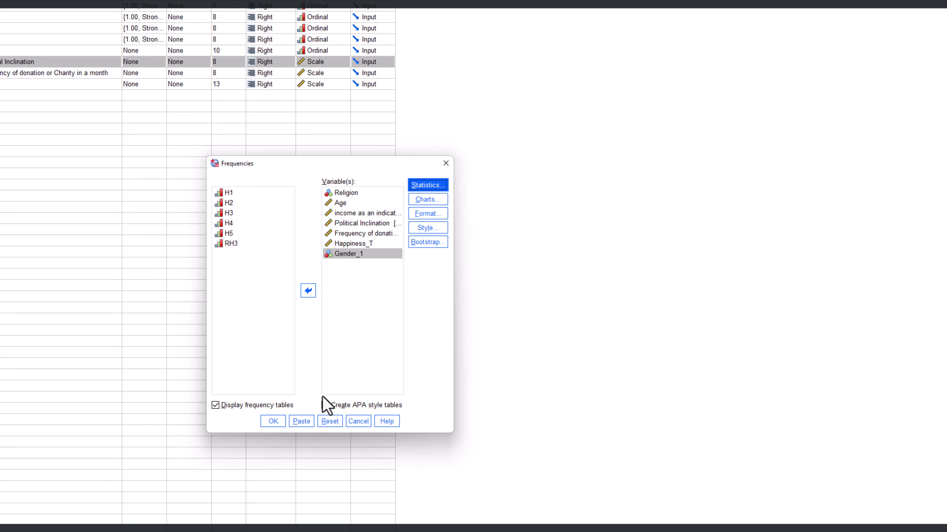
click(273, 421)
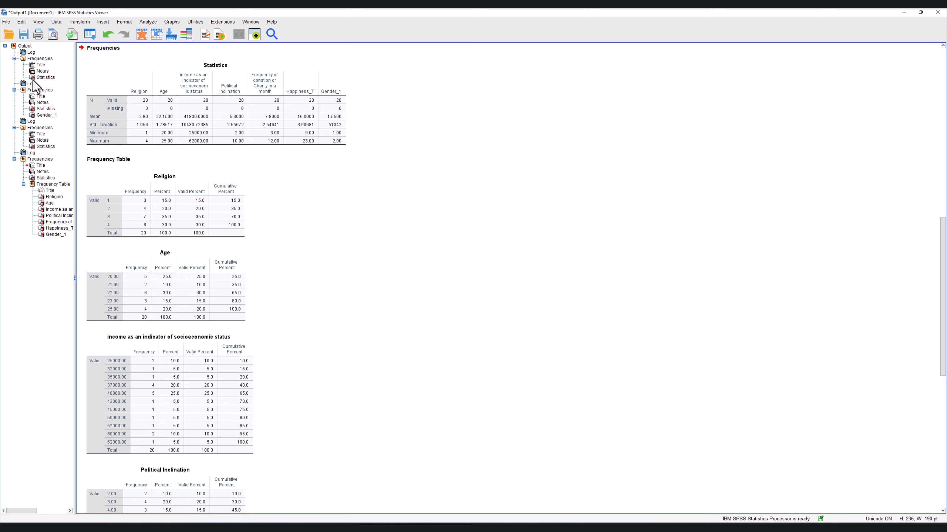
Examine the latest Frequencies output, highlighting the whole result, its Frequency Table group and its combined Statistics table
click(24, 159)
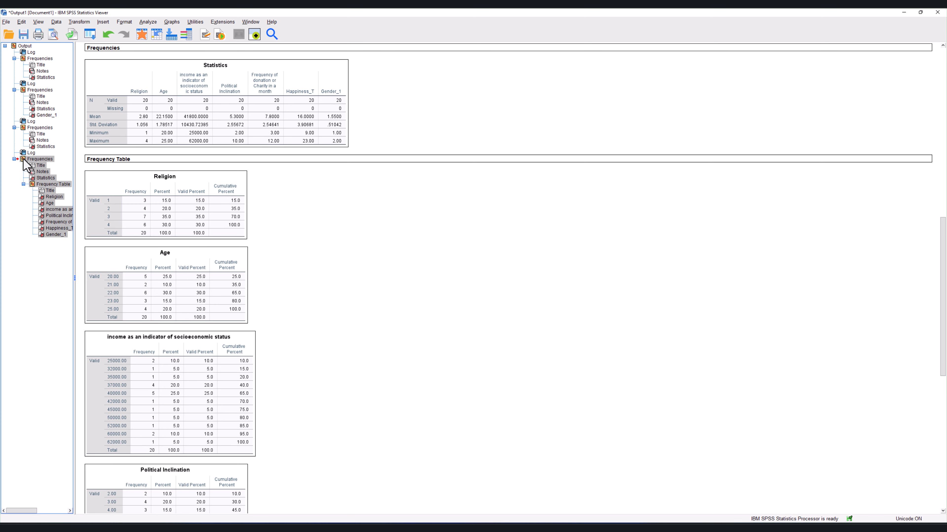
right_click(245, 140)
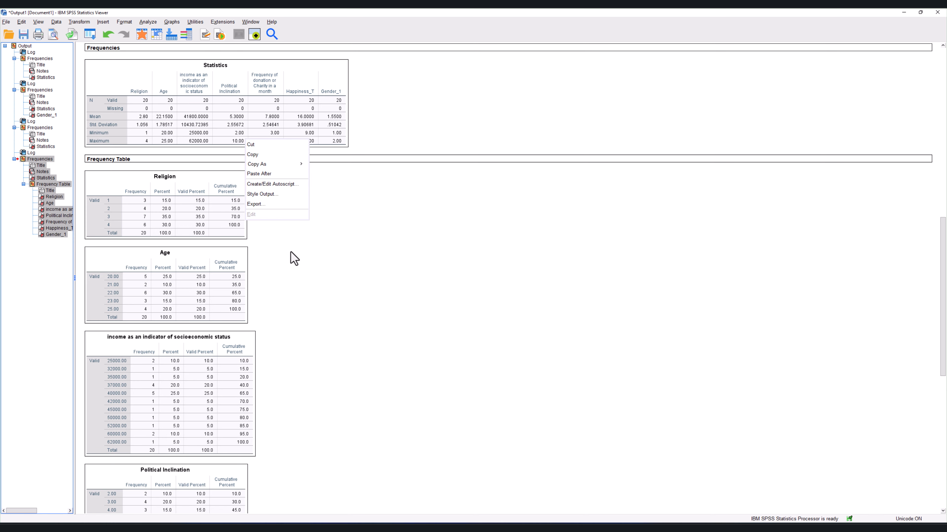
click(295, 258)
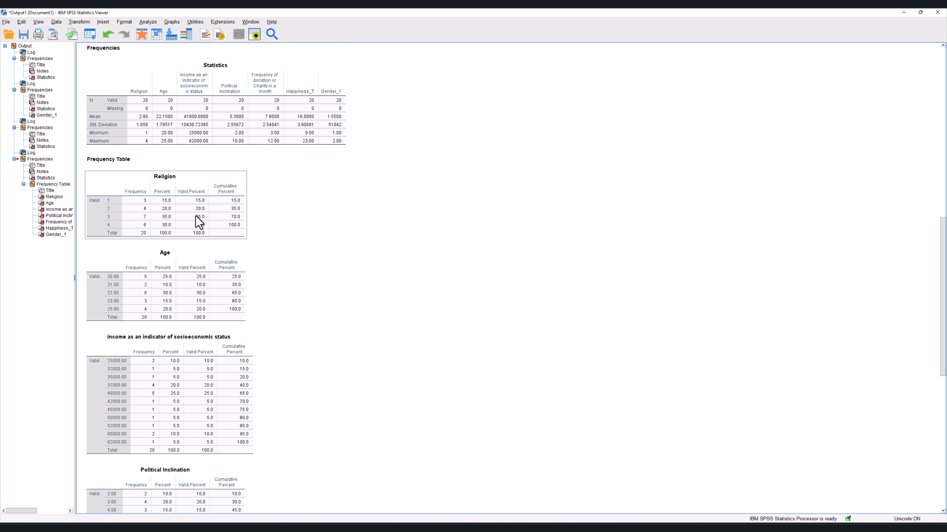
click(24, 160)
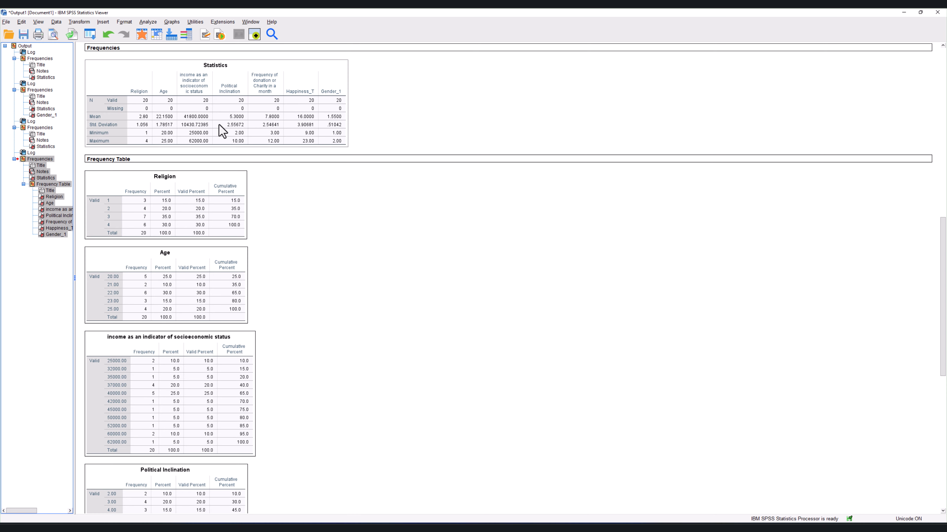
click(39, 185)
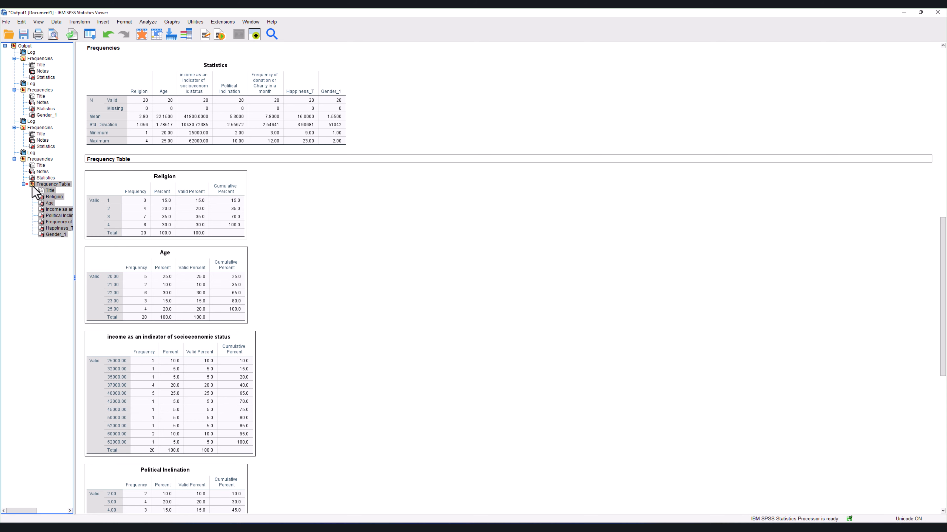
click(249, 139)
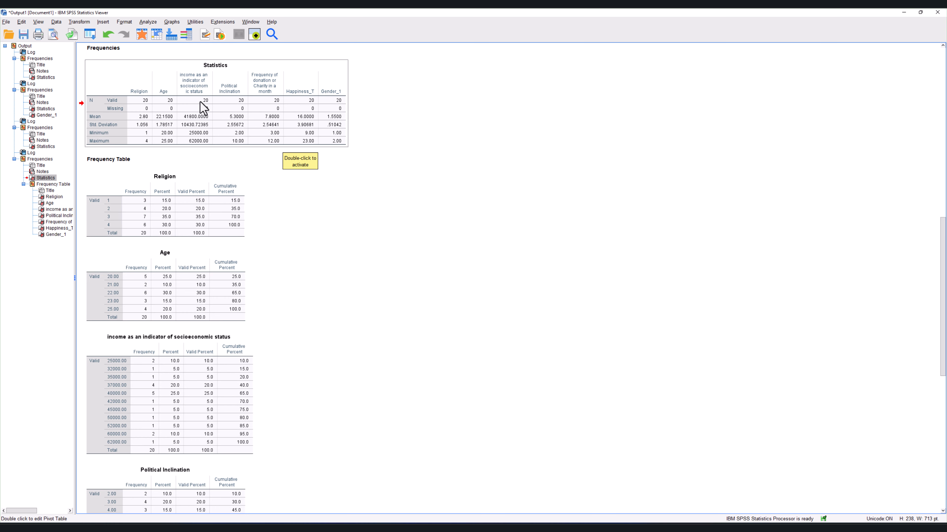
Skim the frequency tables of the latest Frequencies output, highlighting Religion, Age and income as an indicator of socioeconomic status
click(181, 216)
click(176, 295)
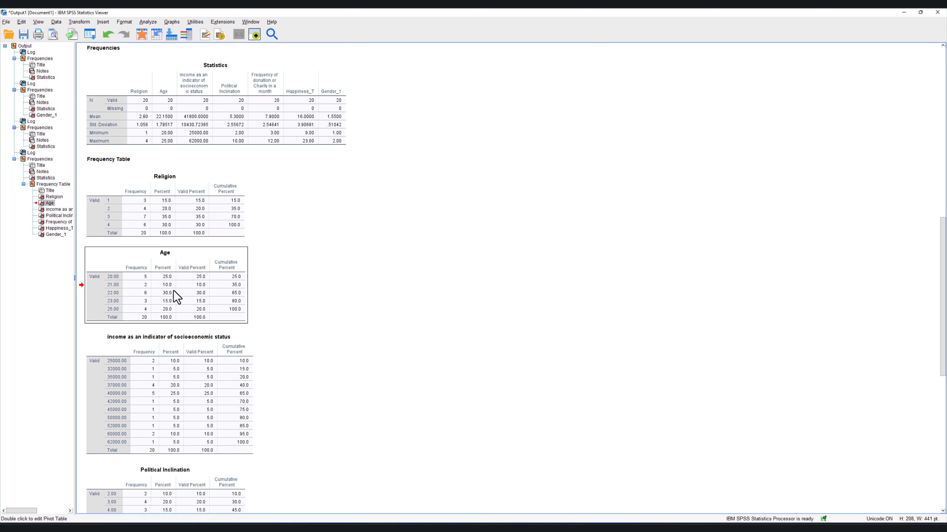
click(176, 384)
scroll(176, 385, down, 8)
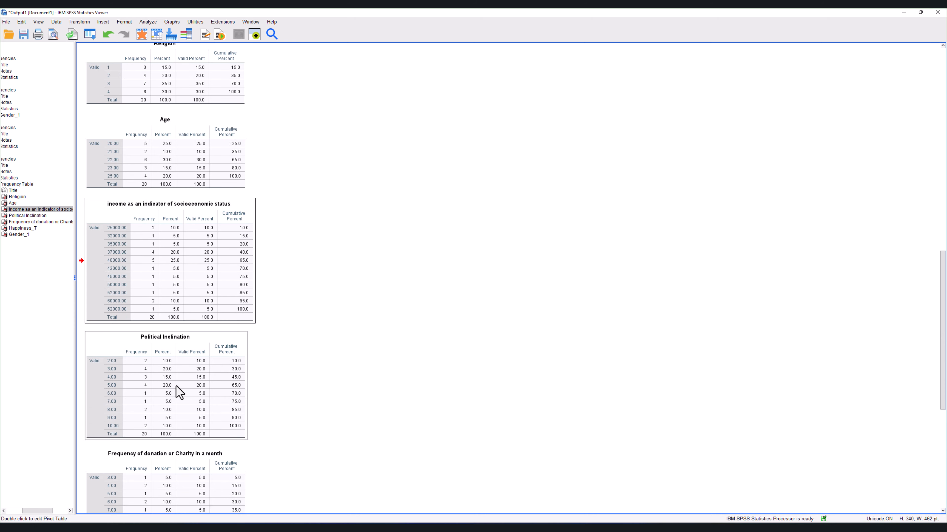
scroll(176, 386, up, 7)
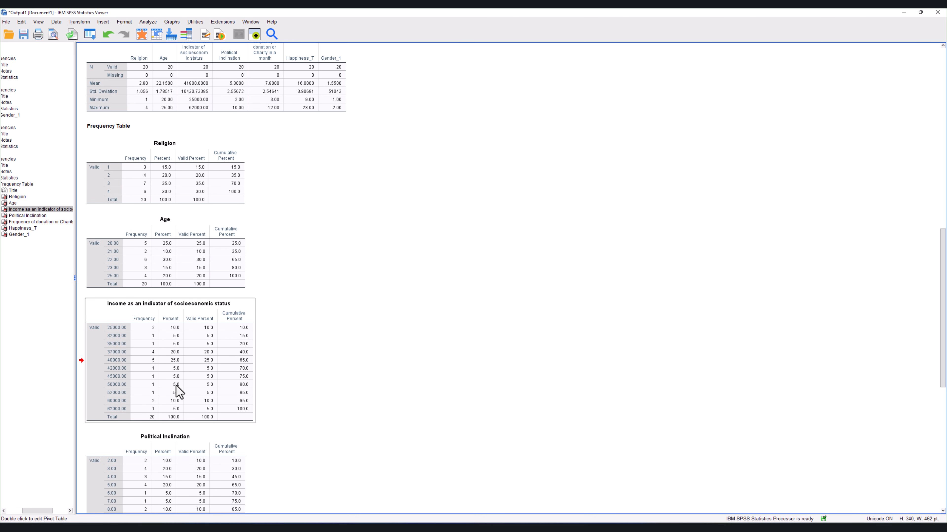
Examine the frequency and percent columns in the Religion, Age and income tables, and look through the remaining frequency tables
click(238, 197)
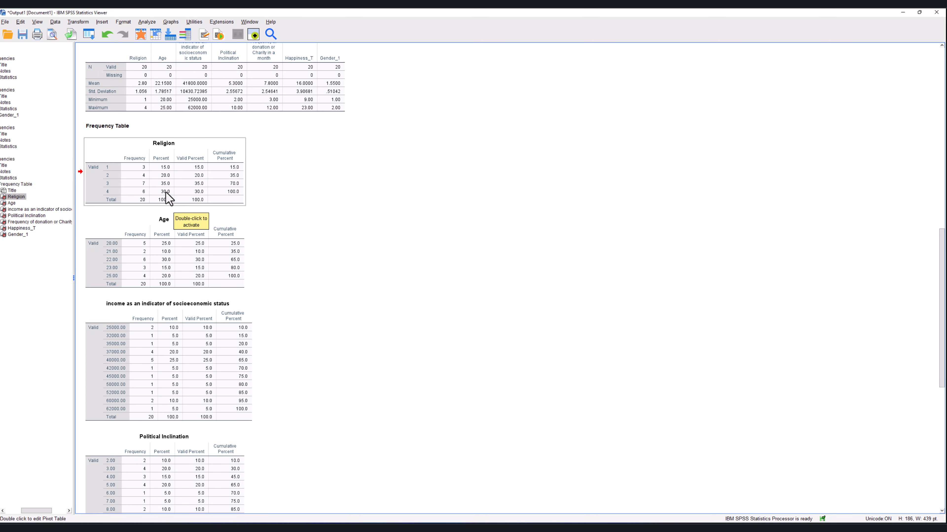
click(160, 244)
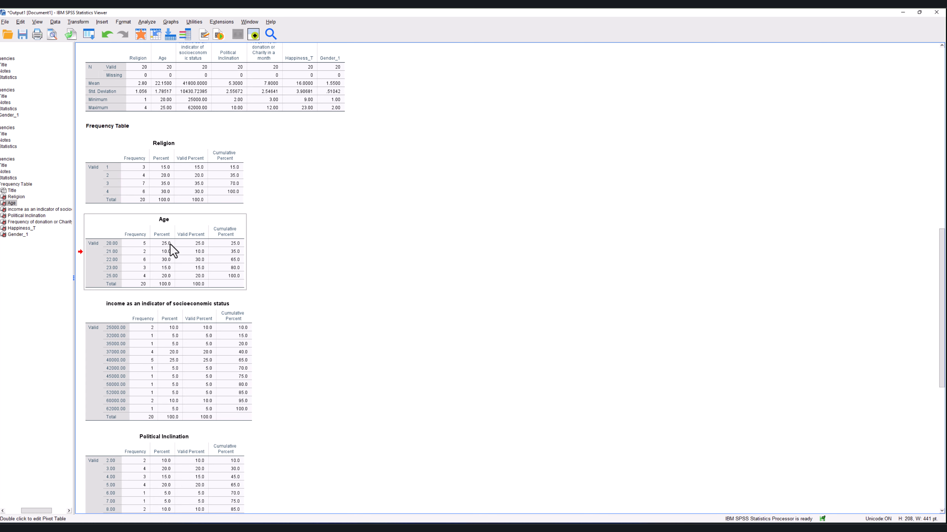
scroll(170, 245, down, 2)
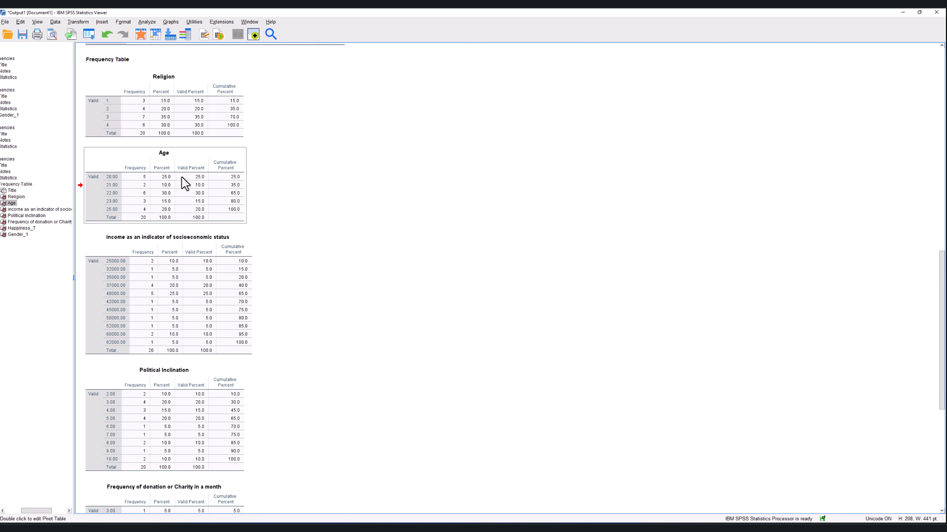
click(165, 213)
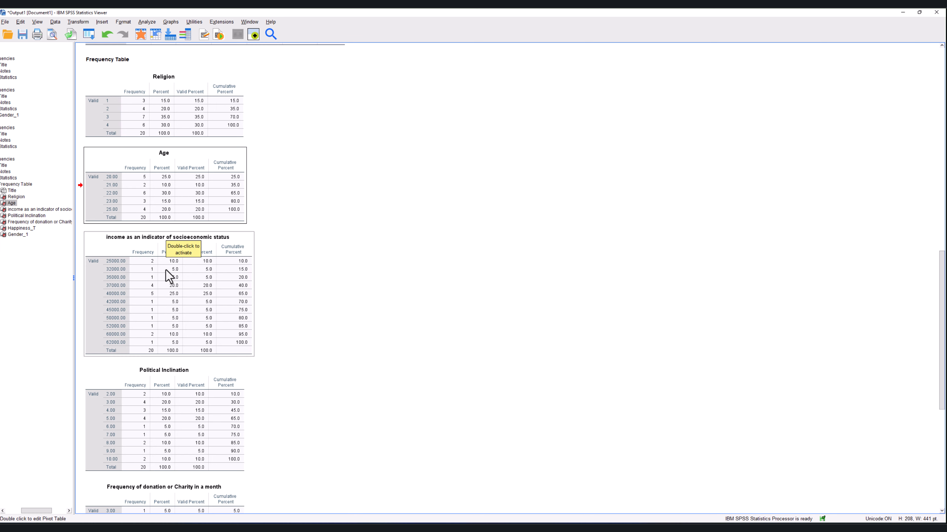
click(165, 283)
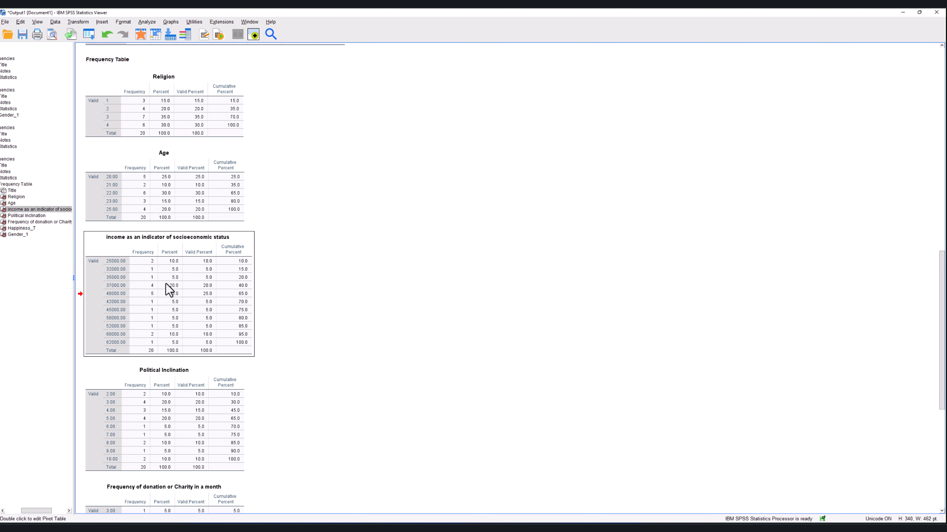
scroll(182, 335, down, 3)
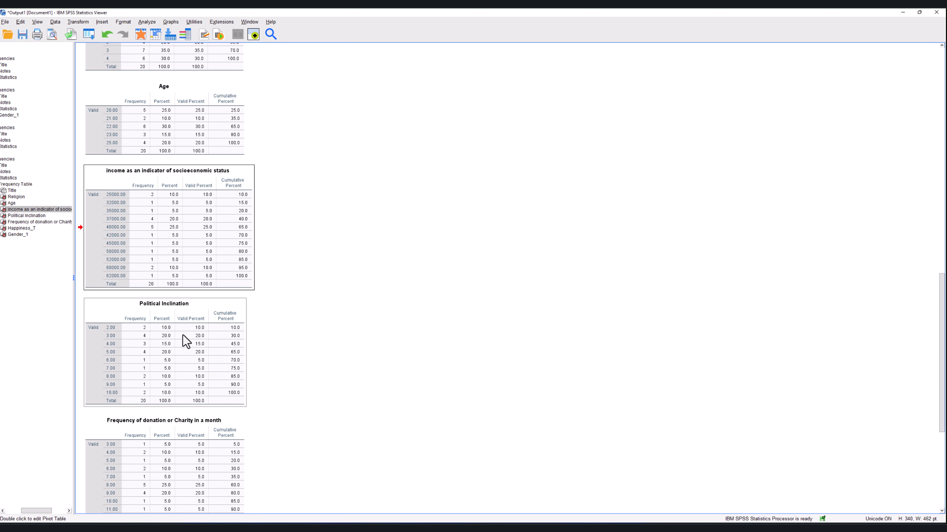
scroll(184, 384, down, 3)
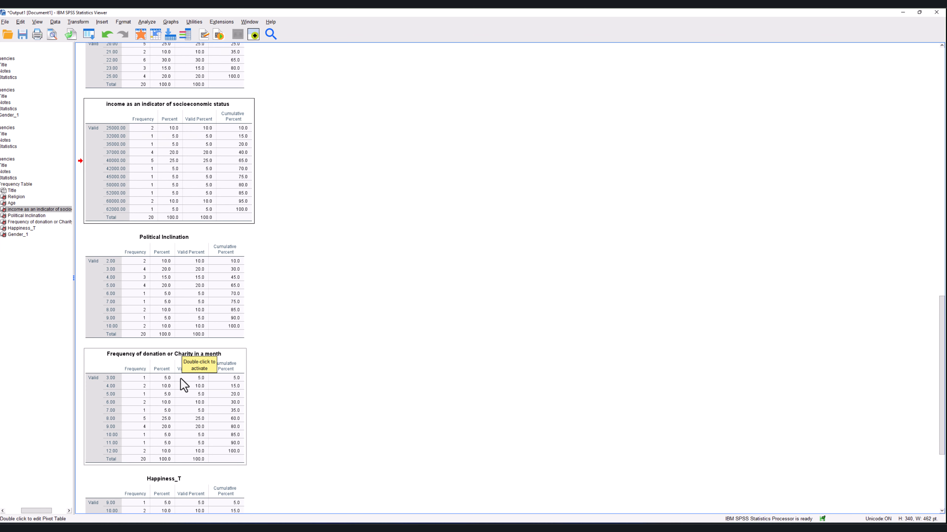
scroll(183, 384, down, 7)
click(322, 466)
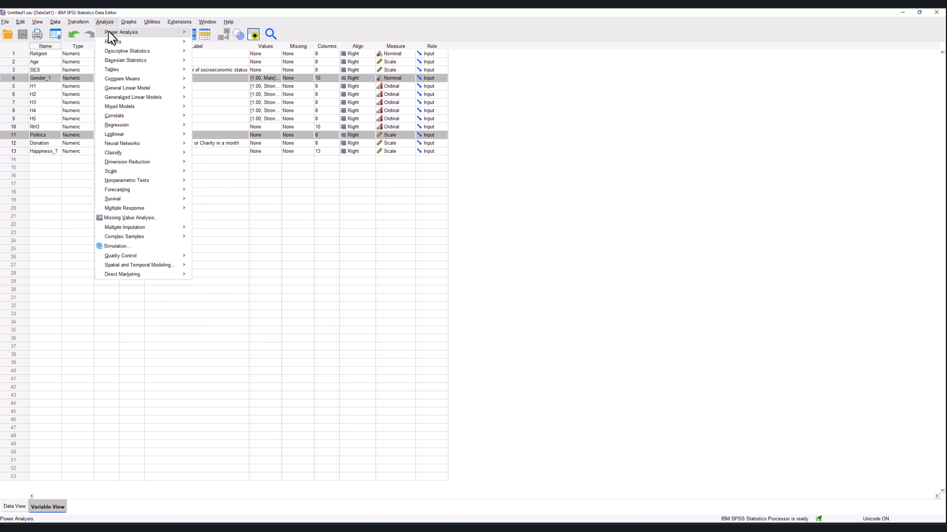
Open the Descriptives procedure for the dataset and enlarge and reposition its dialog to show the full variable list
mouse_move(117, 55)
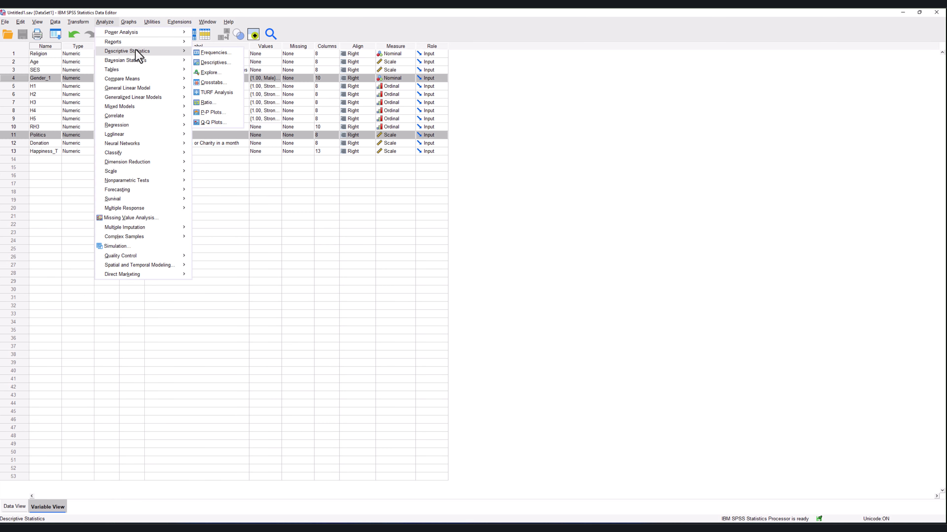
click(211, 63)
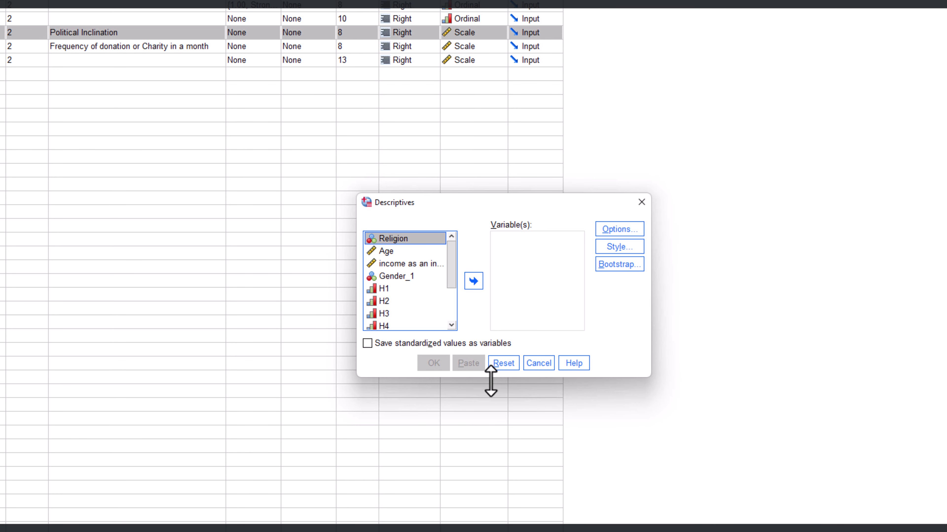
drag(491, 381, 491, 529)
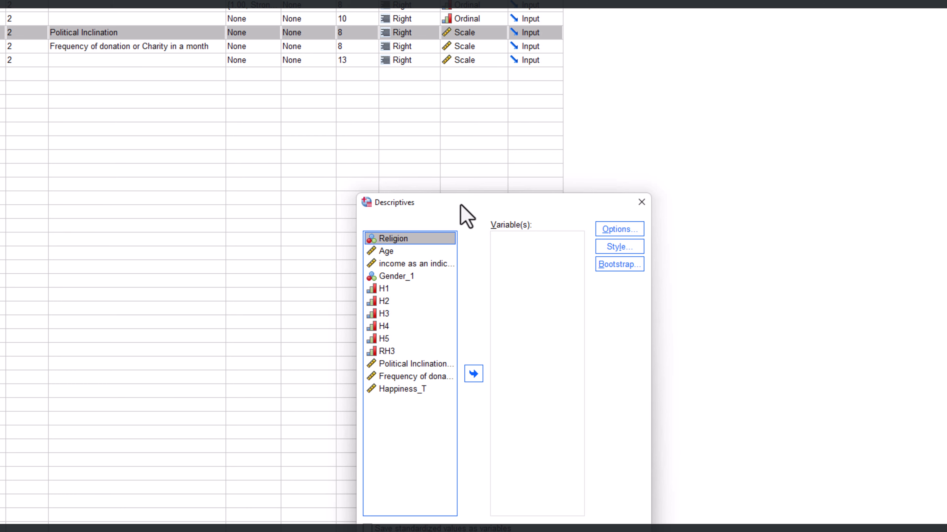
drag(461, 205, 459, 150)
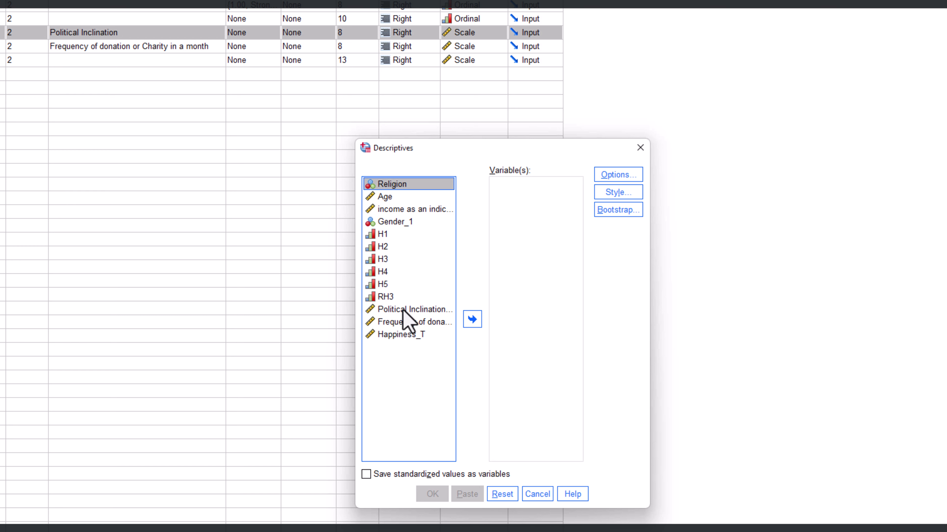
click(539, 254)
Add Religion, Age, income as an indicator of socioeconomic status and Gender_1 to the Descriptives analysis variables
click(385, 188)
key(shift+Down)
key(shift+Down)
key(shift+Down)
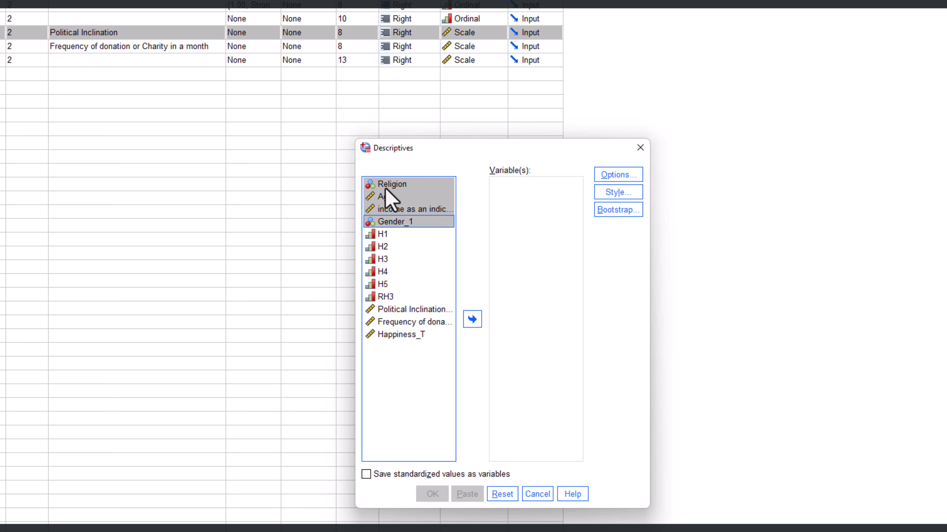
click(472, 319)
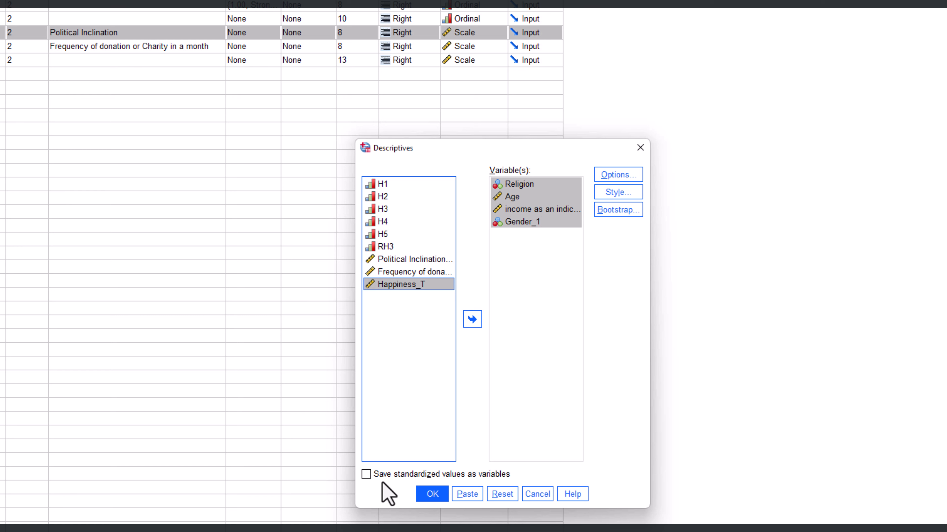
Review the Descriptives options, keep mean, standard deviation, minimum and maximum with variable list order, and run the analysis
click(625, 179)
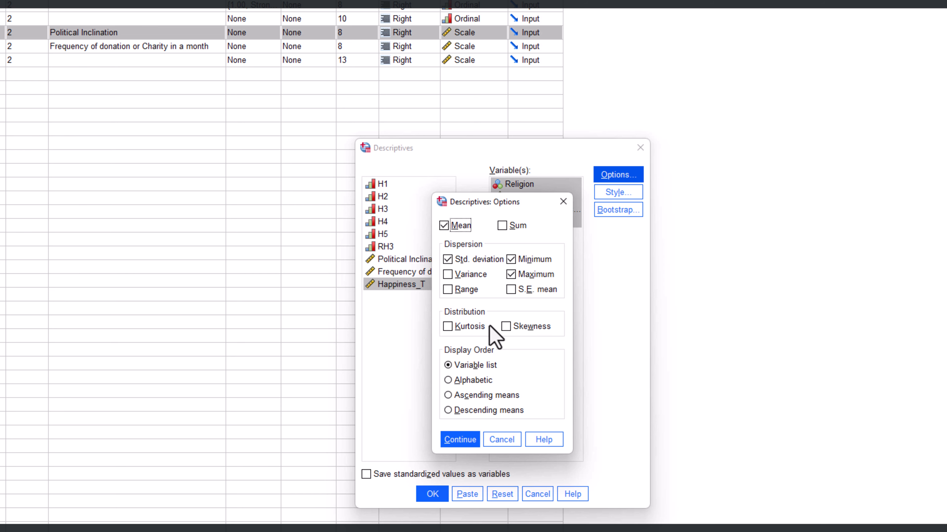
click(461, 440)
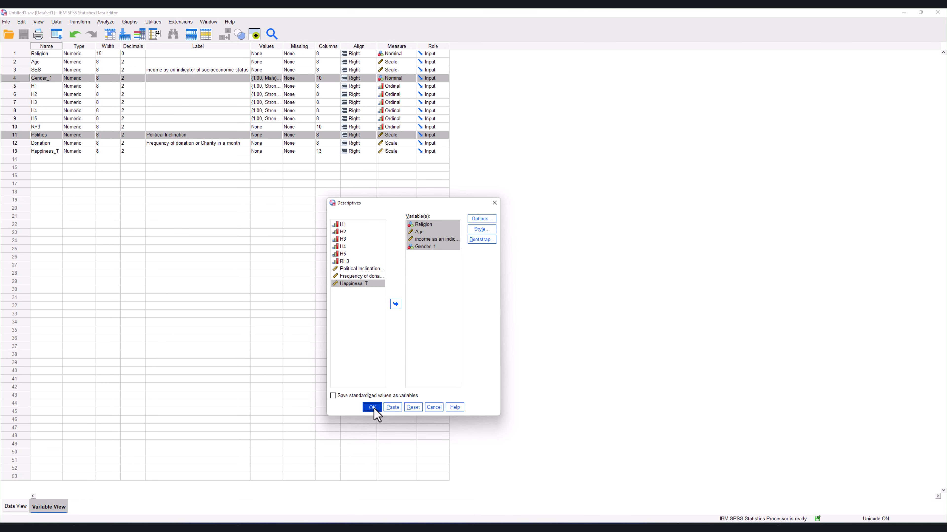
click(374, 408)
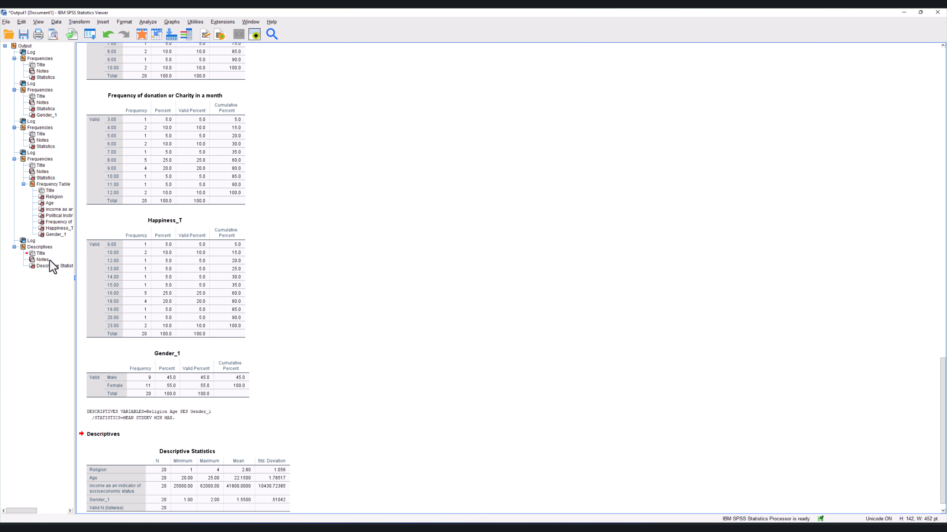
Compare the Descriptive Statistics table with the Statistics table and frequency tables of the last Frequencies result
click(22, 248)
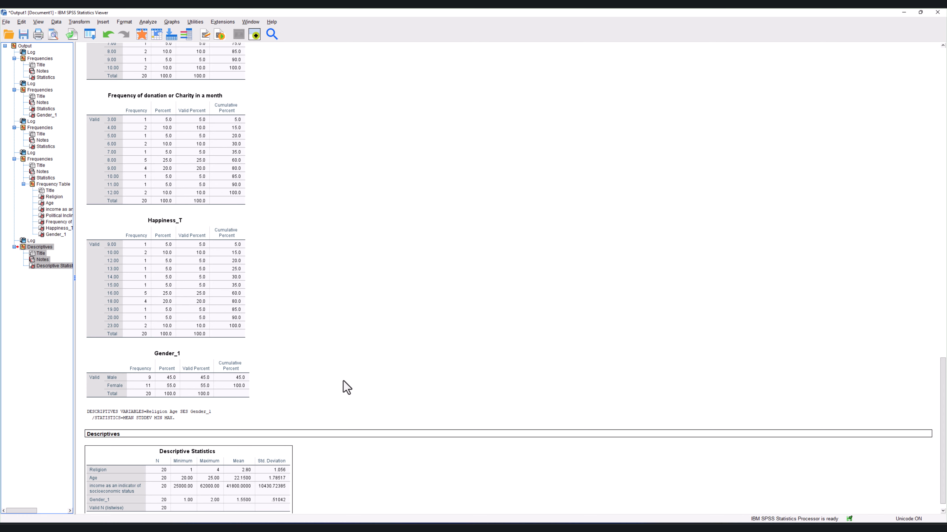
scroll(347, 388, down, 1)
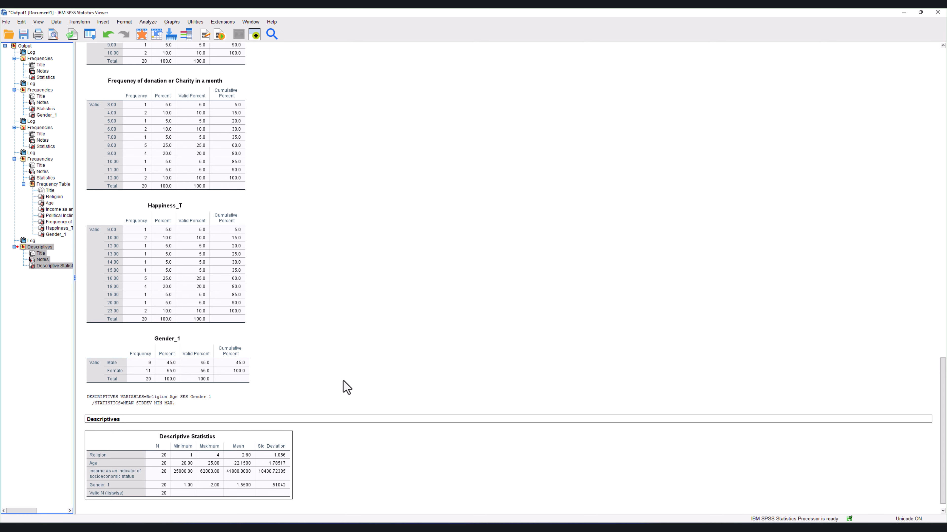
click(231, 451)
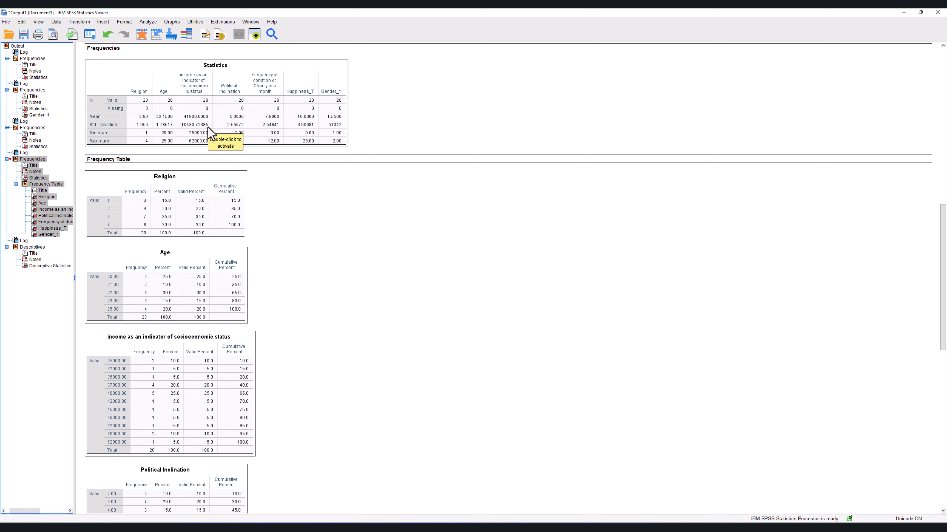
click(211, 133)
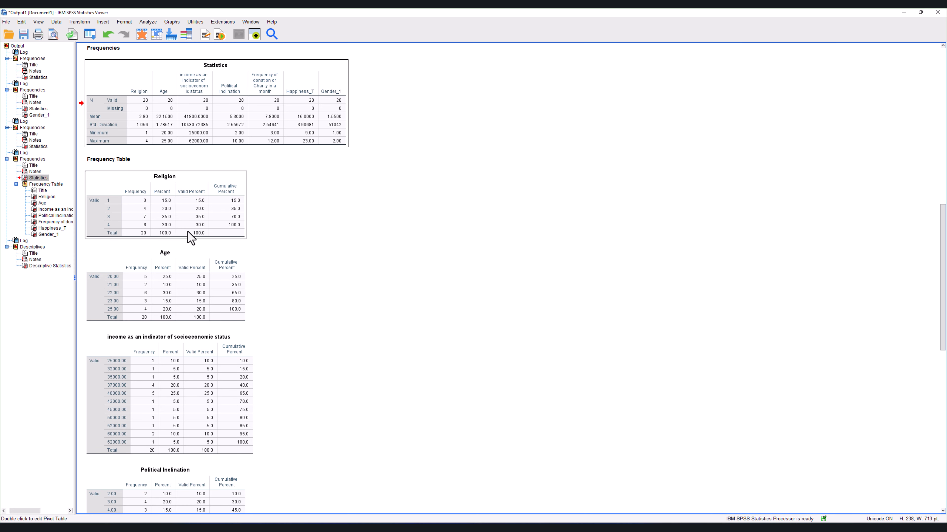
click(17, 248)
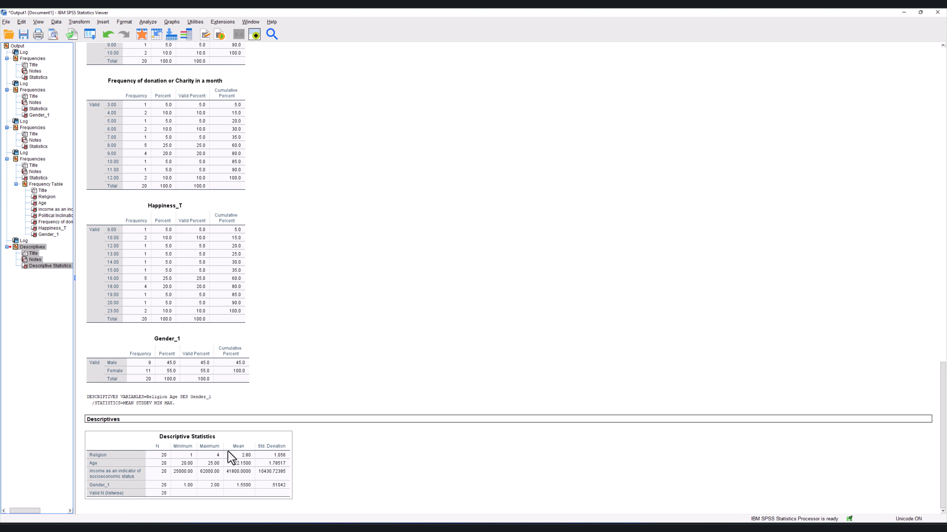
click(164, 446)
click(18, 163)
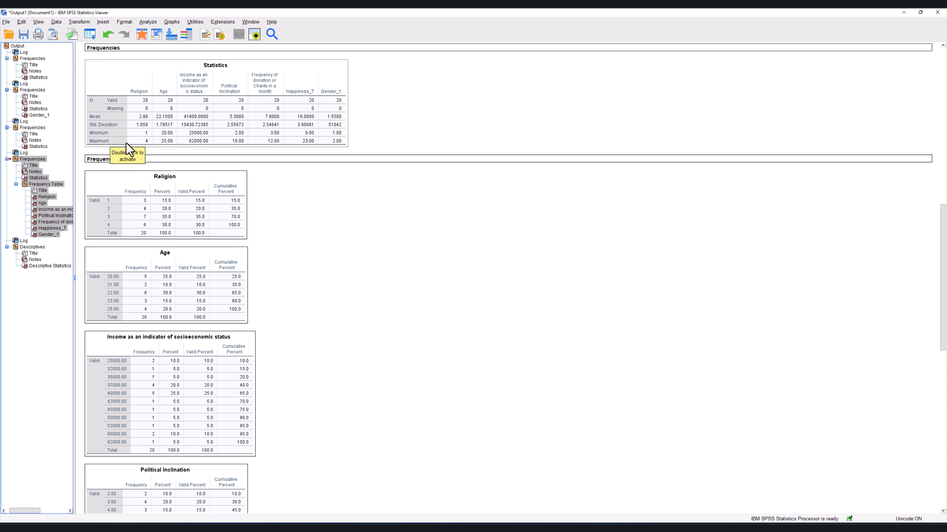
click(16, 248)
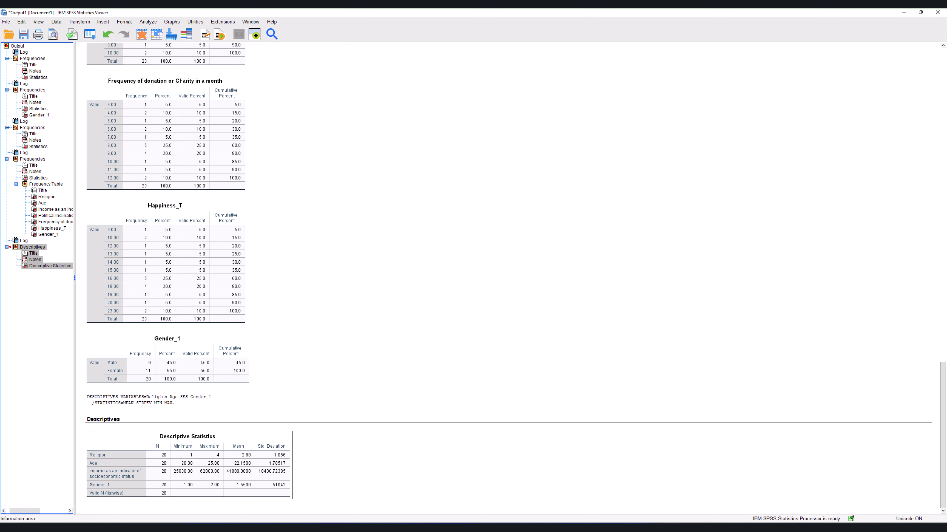
Return to the dataset's variable list and clear the row selection by selecting the empty Values cell in row 17
click(530, 530)
click(566, 510)
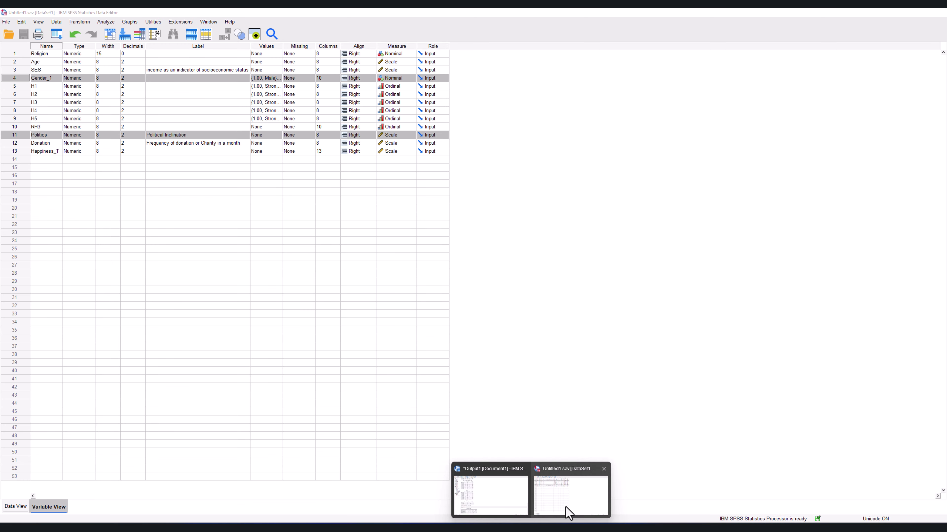
click(272, 185)
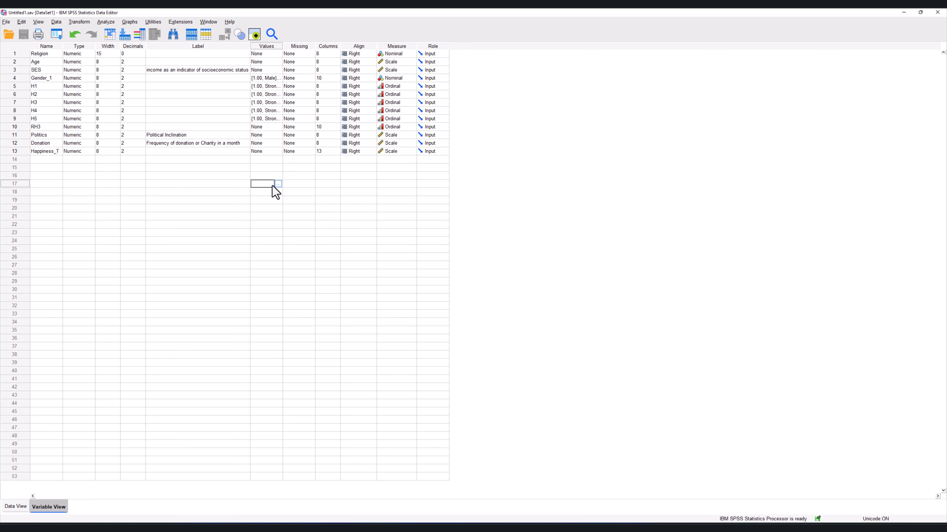